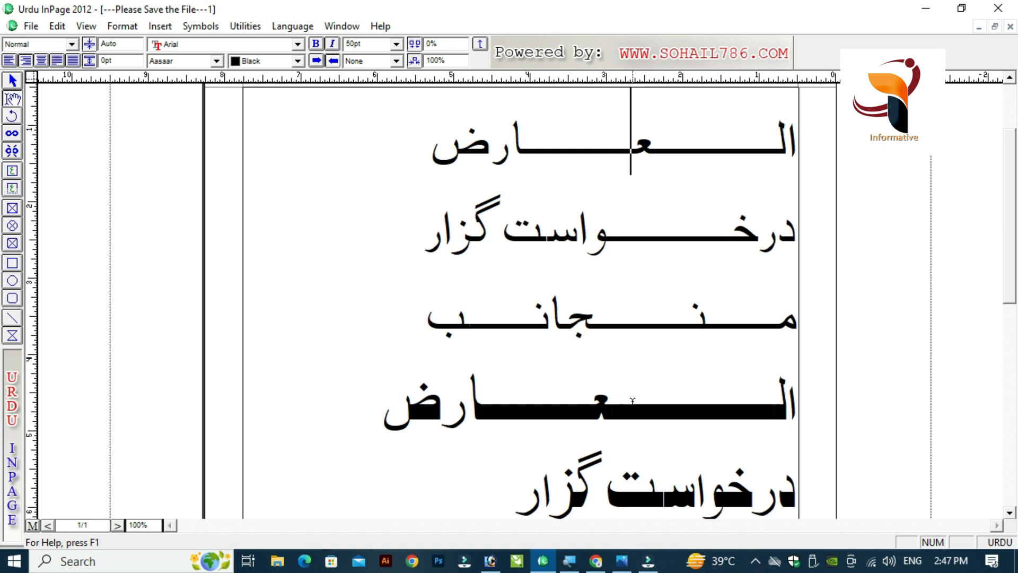
# Examine the first three stretched lines, set in the Aasaar font, and select them together
pyautogui.press('Down')
pyautogui.press('Down')
pyautogui.press('Down')
pyautogui.press('Down')
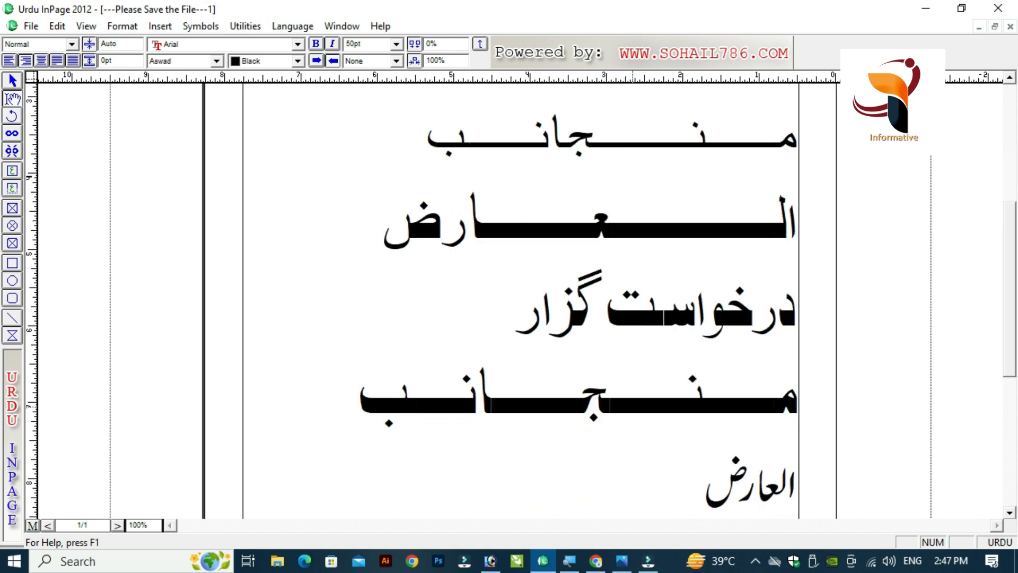
pyautogui.press('Up')
pyautogui.press('Up')
pyautogui.press('Up')
pyautogui.press('Up')
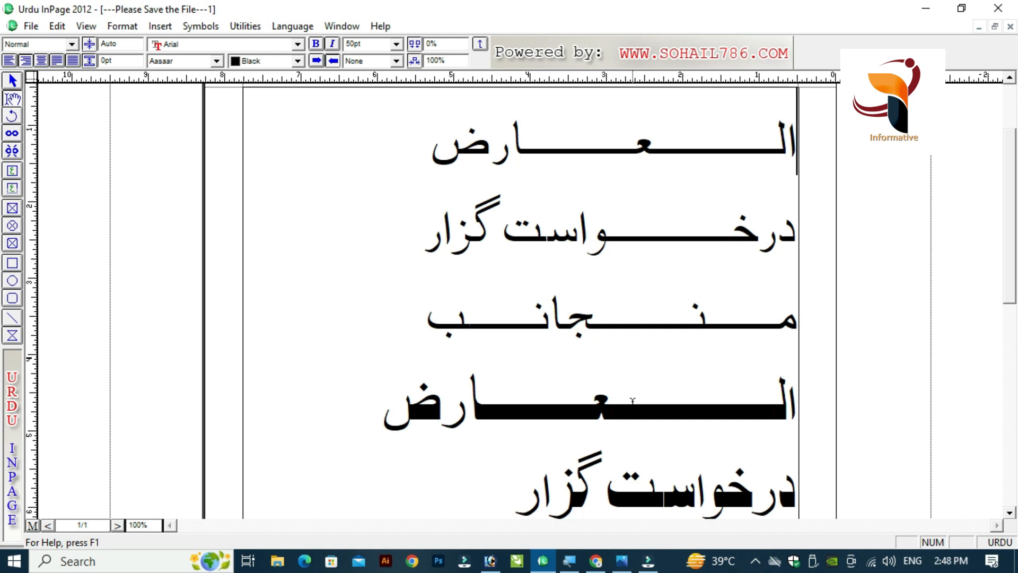
pyautogui.hotkey('shift', 'Down')
pyautogui.hotkey('shift', 'Down')
pyautogui.hotkey('shift', 'Down')
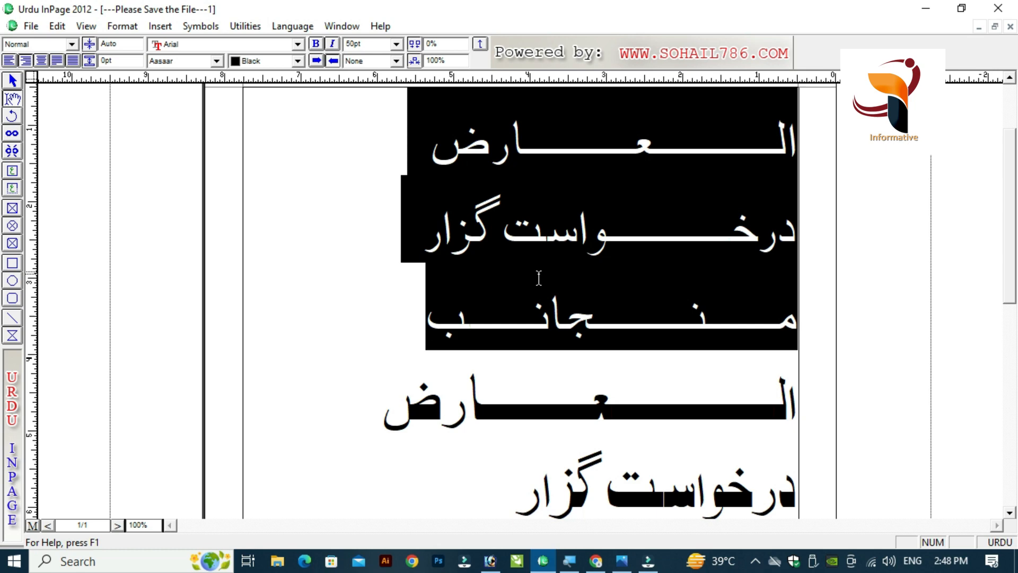
# Examine the font of the stretched العارض line in Aswad and of the last, unstretched العارض line in Noori Nastaliq
pyautogui.click(659, 353)
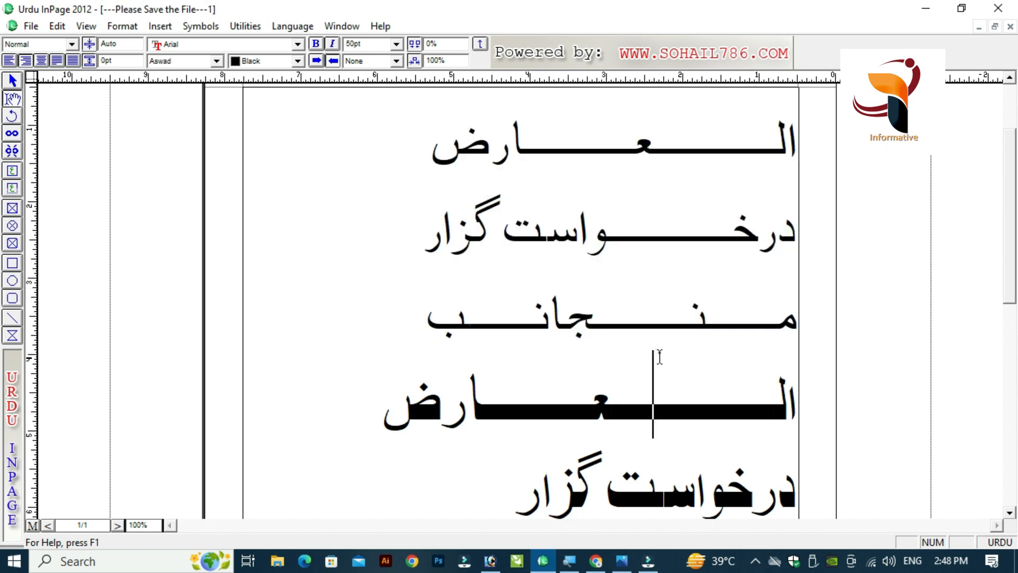
pyautogui.press('Home')
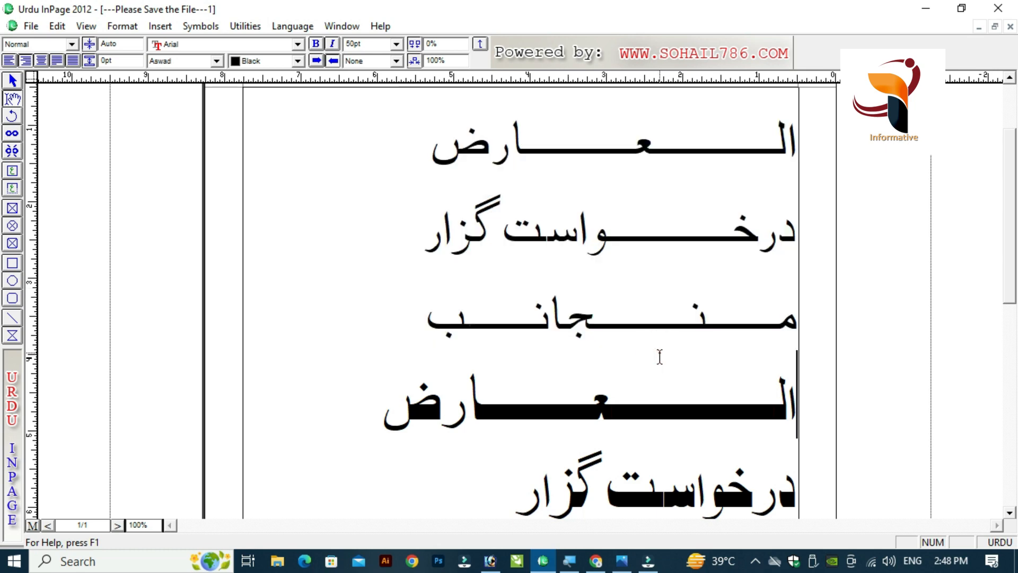
pyautogui.hotkey('shift', 'End')
pyautogui.press('F9')
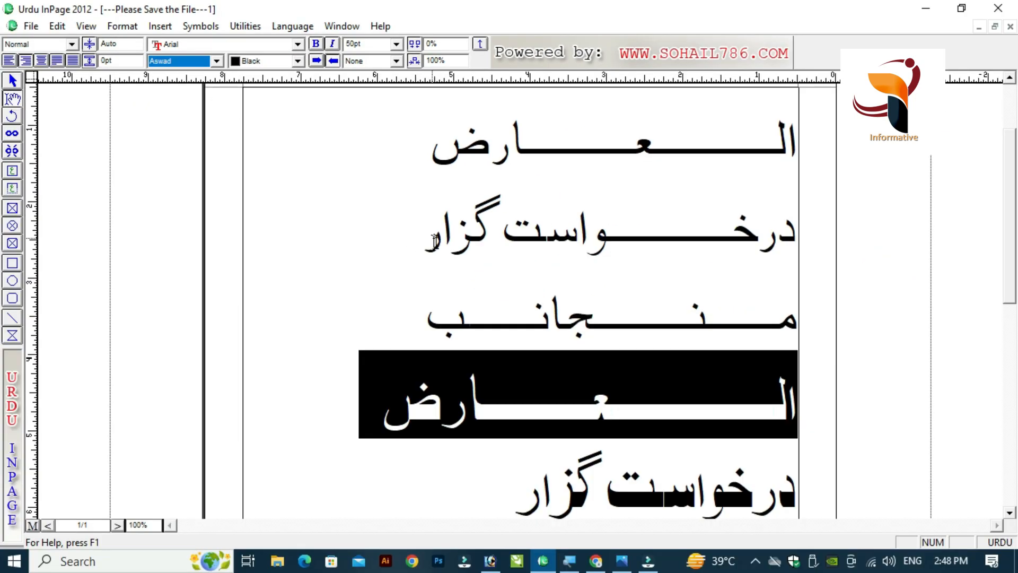
pyautogui.click(994, 546)
pyautogui.press('Down')
pyautogui.press('Down')
pyautogui.press('Down')
pyautogui.press('Down')
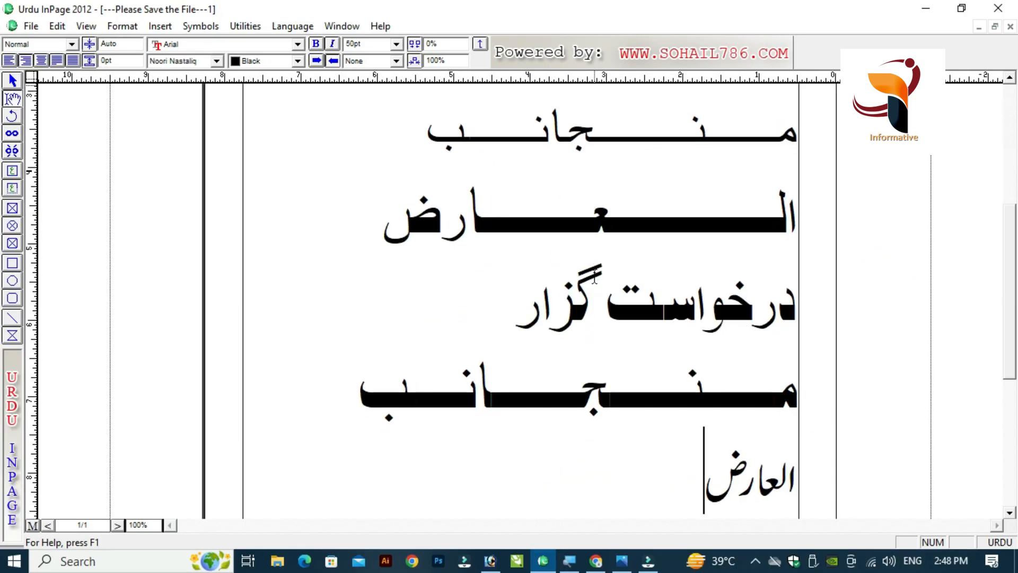
pyautogui.press('Right')
pyautogui.press('Home')
pyautogui.hotkey('shift', 'End')
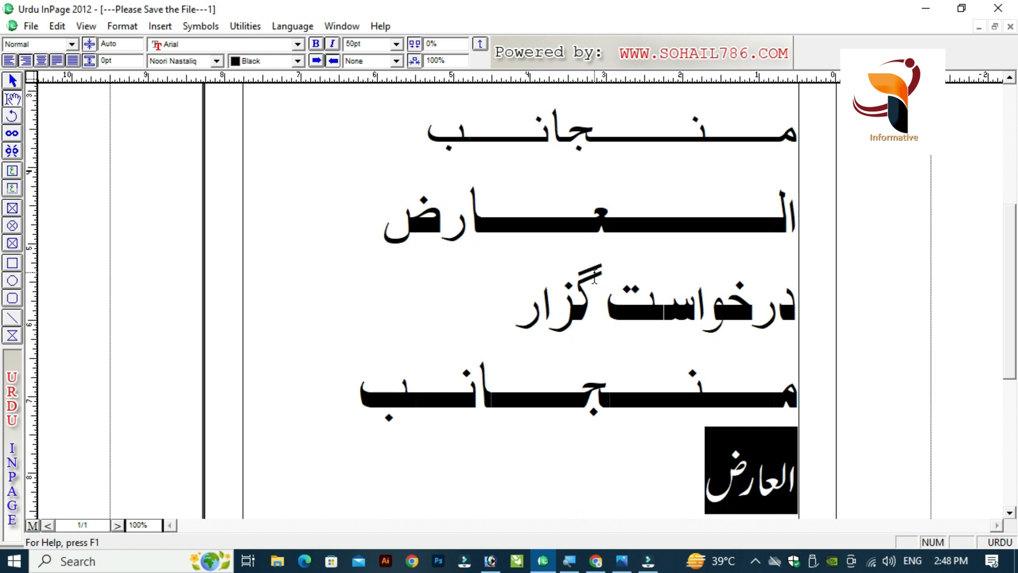
pyautogui.press('Home')
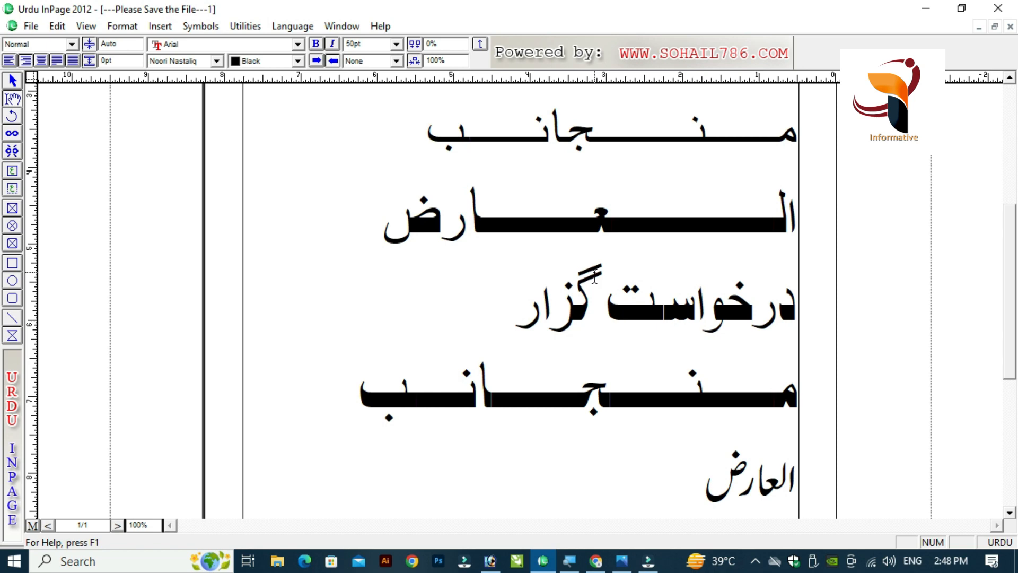
# Compare the Aasaar, Aswad and Noori Nastaliq lines from the first line through to the last
pyautogui.press('Up')
pyautogui.press('Up')
pyautogui.press('Up')
pyautogui.press('Up')
pyautogui.press('Up')
pyautogui.press('Up')
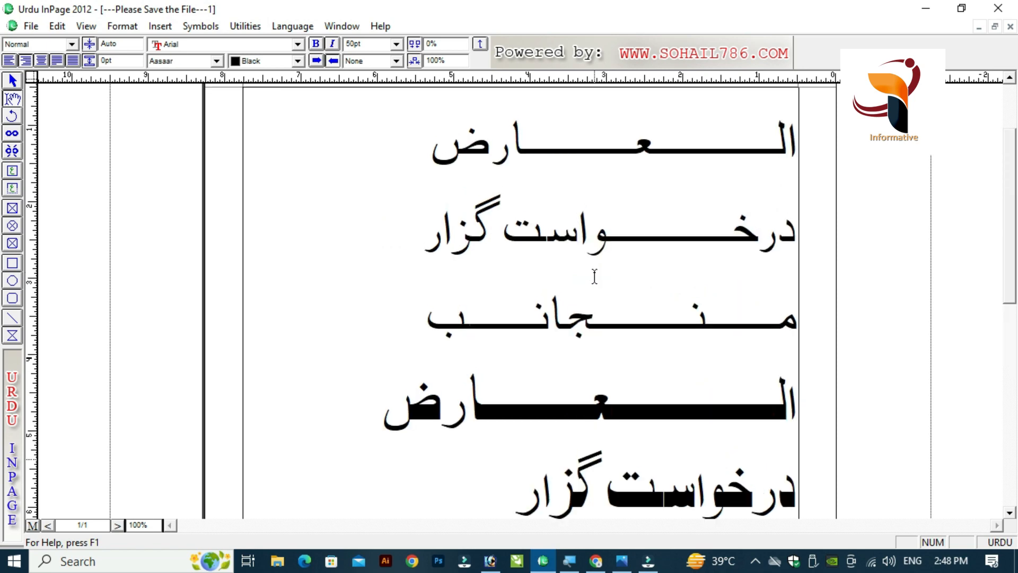
pyautogui.press('Down')
pyautogui.press('Down')
pyautogui.press('Down')
pyautogui.press('Down')
pyautogui.press('Down')
pyautogui.press('Down')
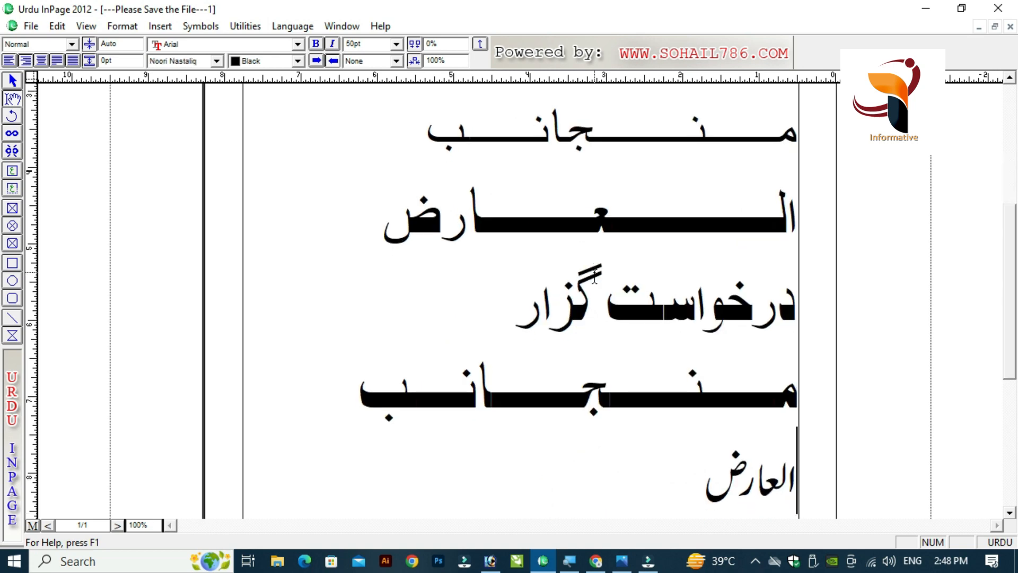
pyautogui.click(622, 566)
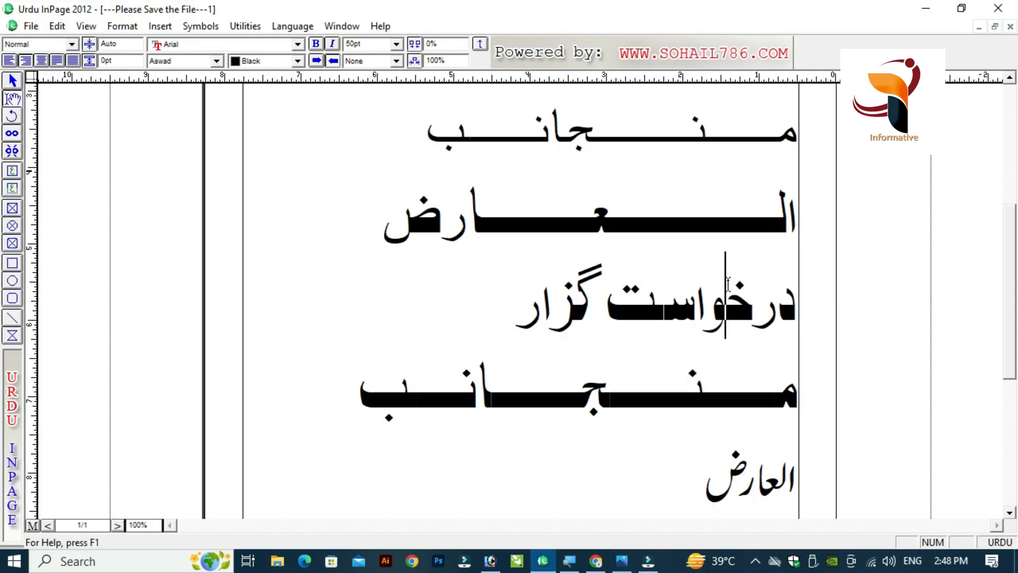
# Replace the stretched العارض in the fourth line with plain, unstretched العارض in the Aswad font
pyautogui.click(728, 280)
pyautogui.press('Right')
pyautogui.press('Home')
pyautogui.hotkey('shift', 'End')
pyautogui.write('العارض')
pyautogui.press('Return')
pyautogui.press('Up')
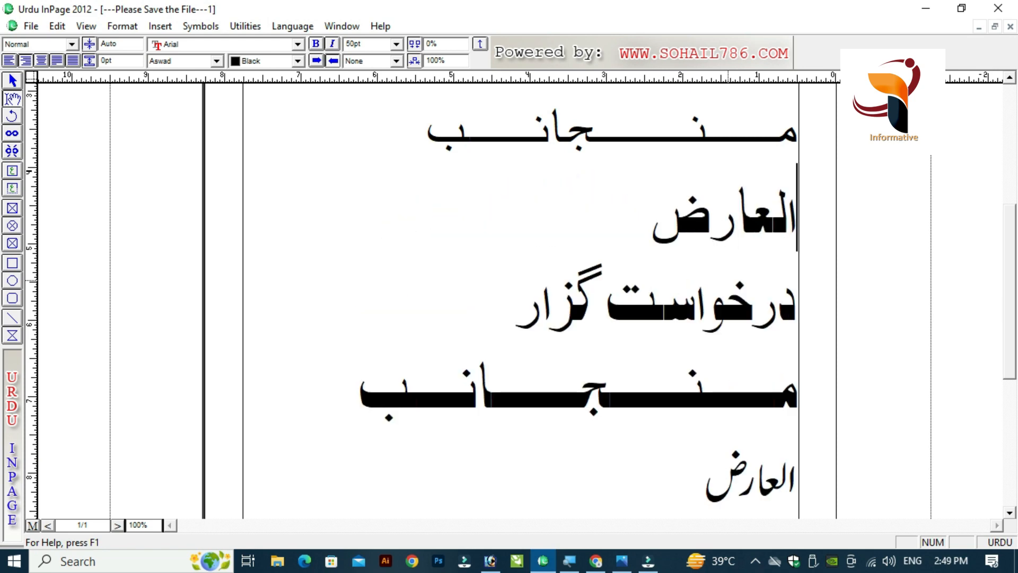
# Stretch العارض in the fourth line by inserting a run of kashidas between ل and ع
pyautogui.press('Left')
pyautogui.press('Home')
pyautogui.hotkey('shift', 'End')
pyautogui.press('Home')
pyautogui.press('Left')
pyautogui.press('Left')
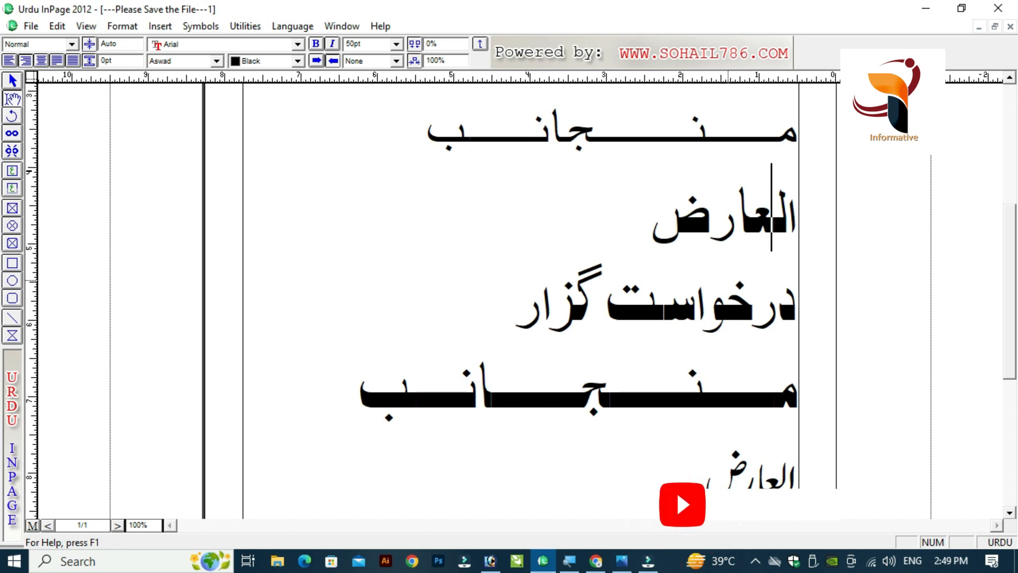
pyautogui.write('ـــ')
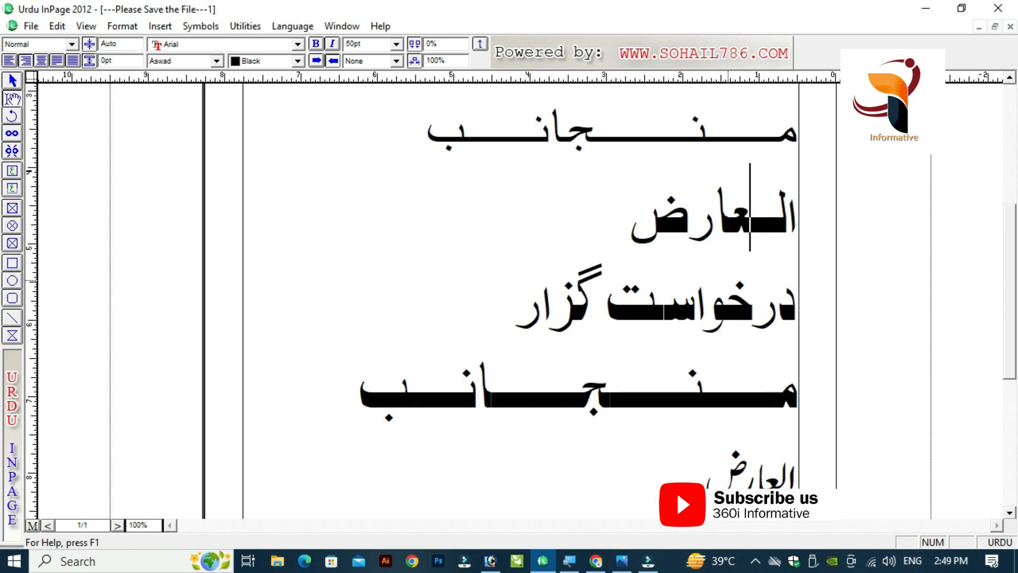
pyautogui.write('ـــــ')
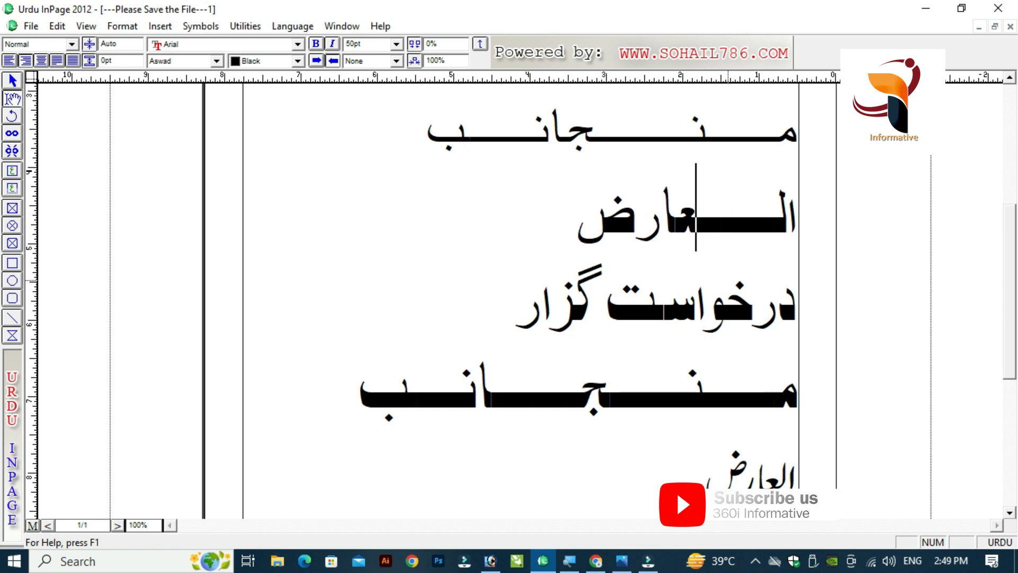
pyautogui.write('ـــ')
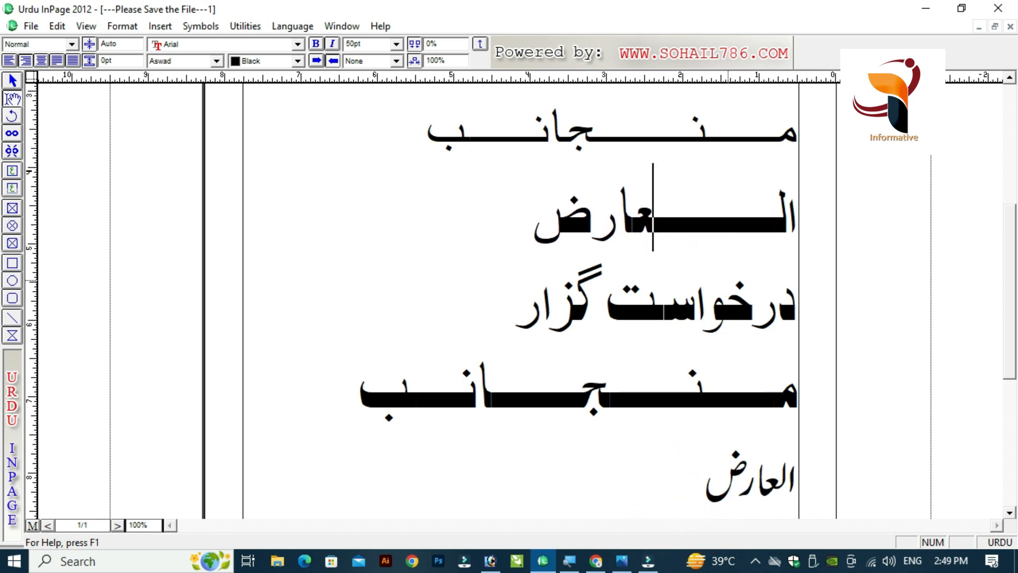
# Extend the same word further by inserting a run of kashidas between ع and ا
pyautogui.write('ـع')
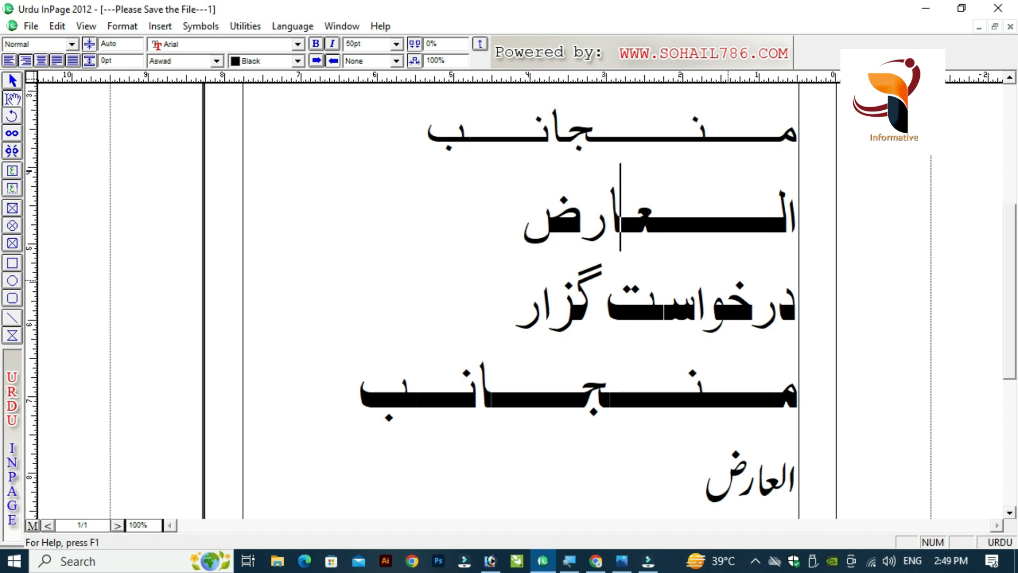
pyautogui.write('ـــــ')
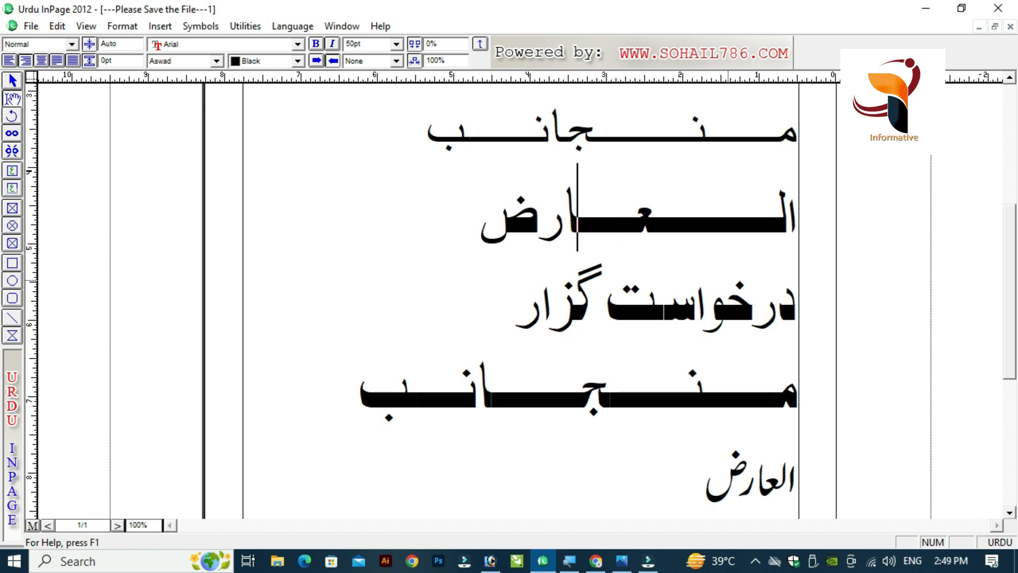
pyautogui.write('ـــ')
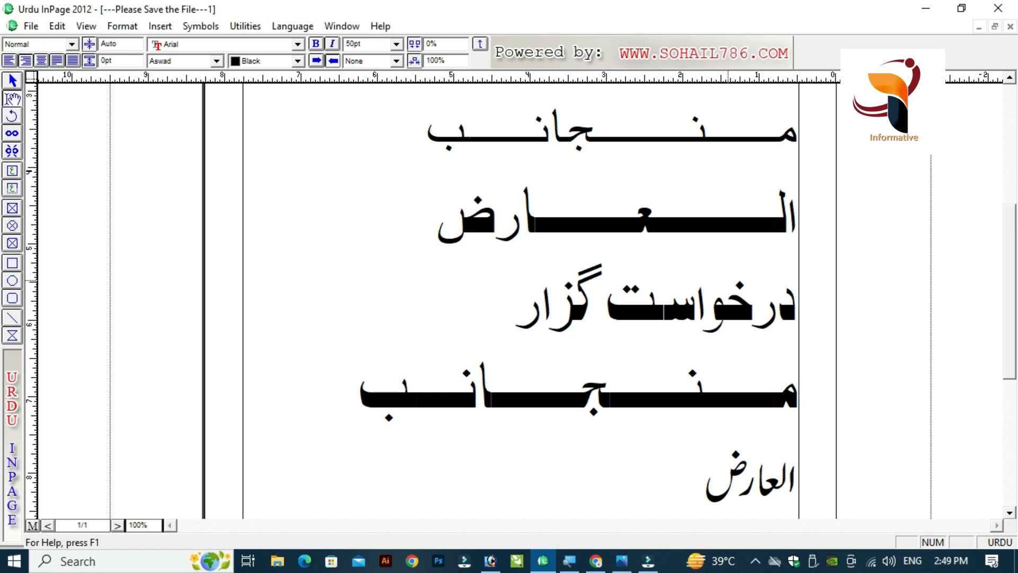
# Stretch درخواست in the fifth line by inserting a run of kashidas between س and ت
pyautogui.press('End')
pyautogui.press('Right')
pyautogui.press('Right')
pyautogui.press('Down')
pyautogui.press('Down')
pyautogui.press('Up')
pyautogui.press('Home')
pyautogui.press('Left')
pyautogui.press('Left')
pyautogui.press('Left')
pyautogui.press('Left')
pyautogui.write('ــــــــــ')
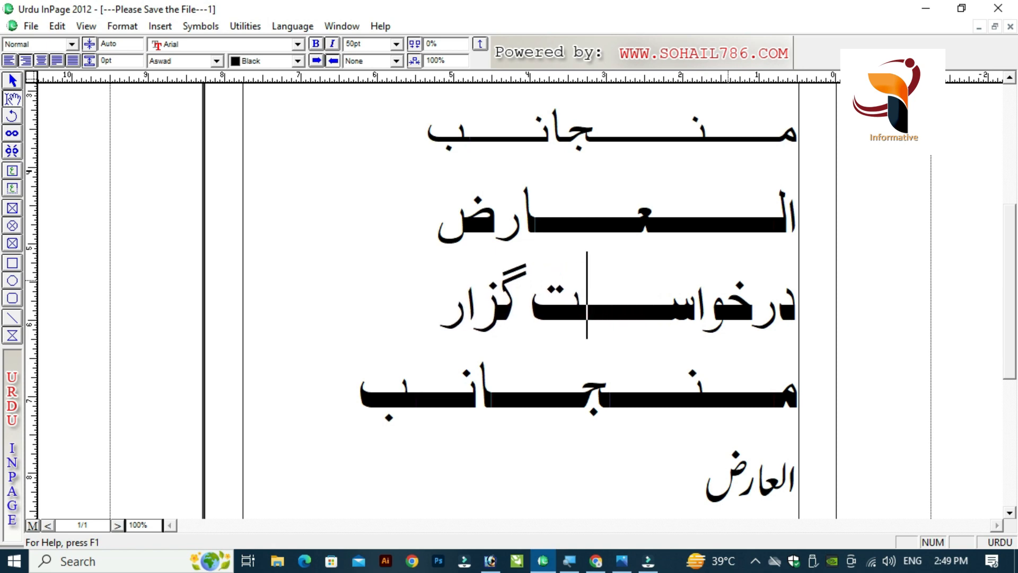
pyautogui.write('ـــ')
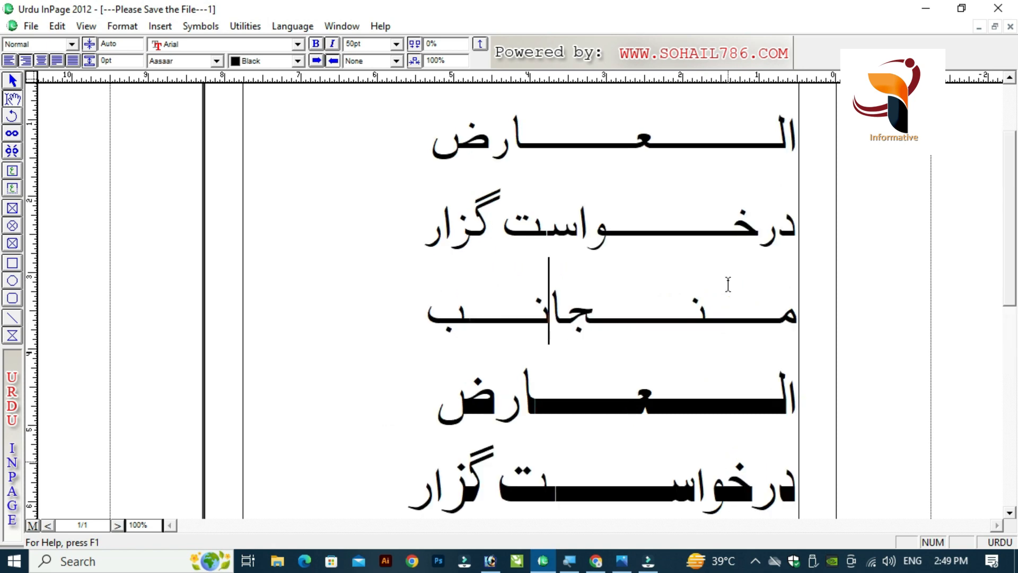
pyautogui.scroll(3, 728, 285)
pyautogui.press('Up')
pyautogui.press('Up')
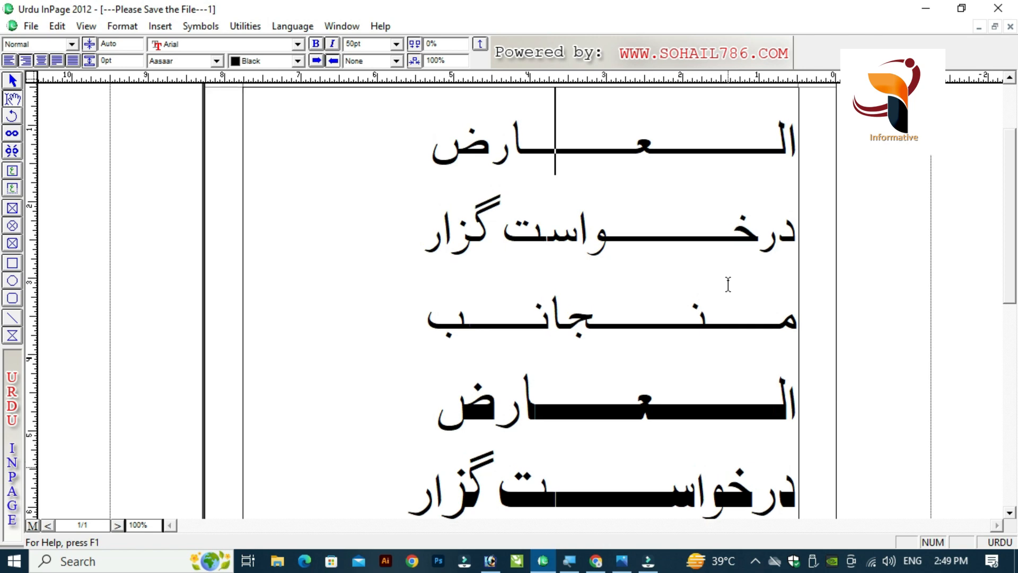
pyautogui.press('Down')
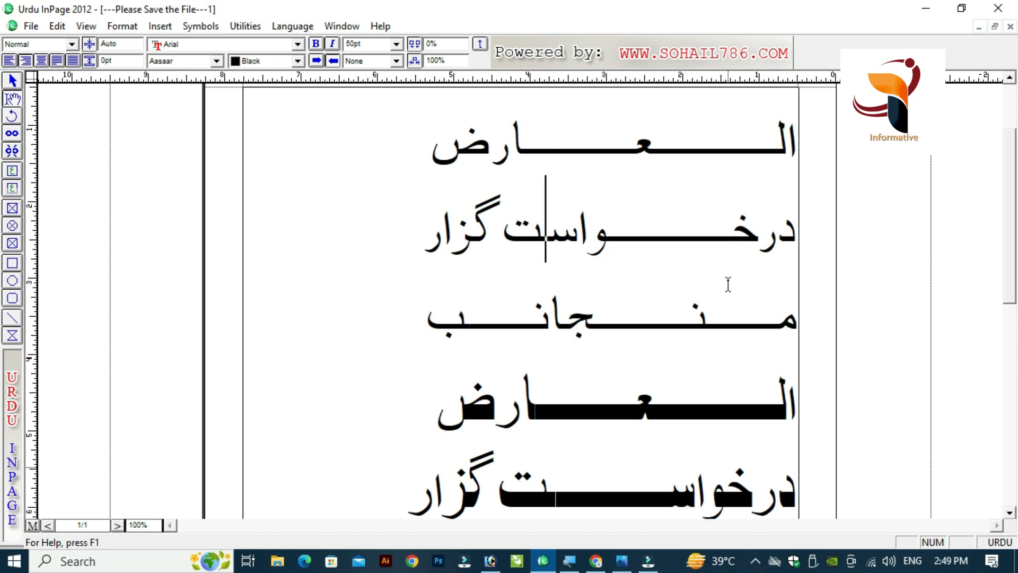
pyautogui.press('Up')
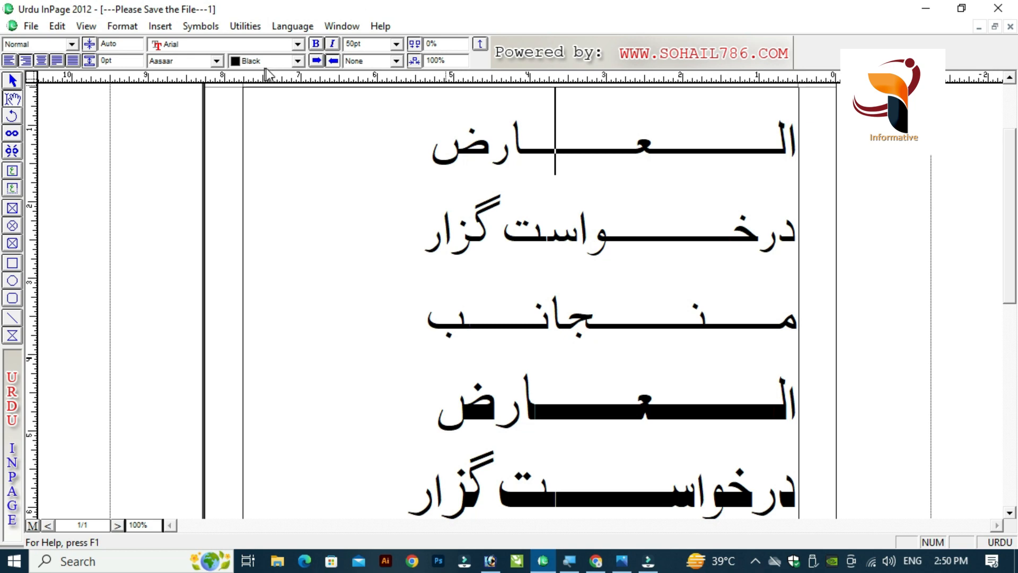
# View the Phonetic keyboard layout from the keyboard preferences to see its key assignments, and close the view
pyautogui.click(57, 26)
pyautogui.moveTo(161, 335)
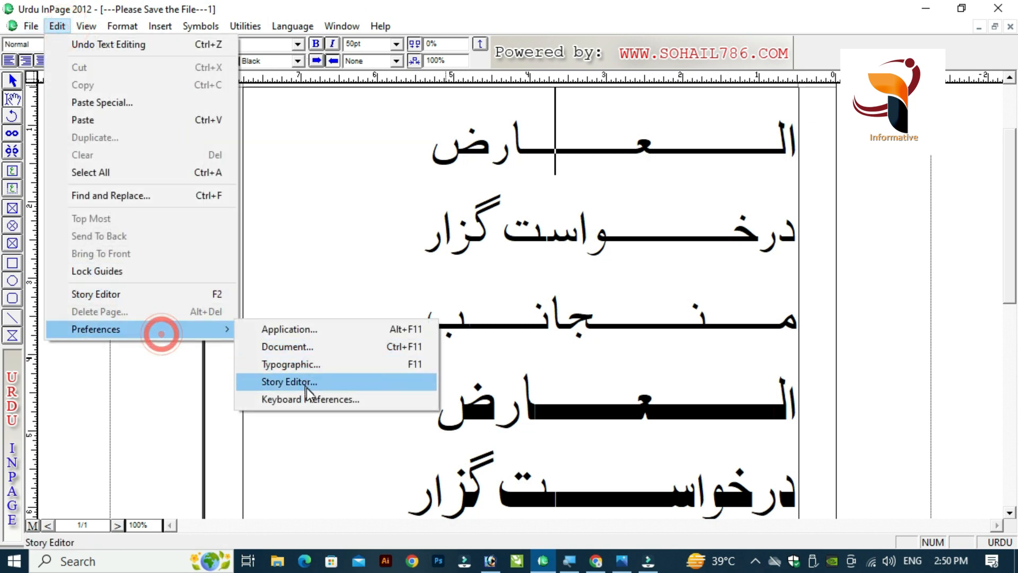
pyautogui.click(313, 401)
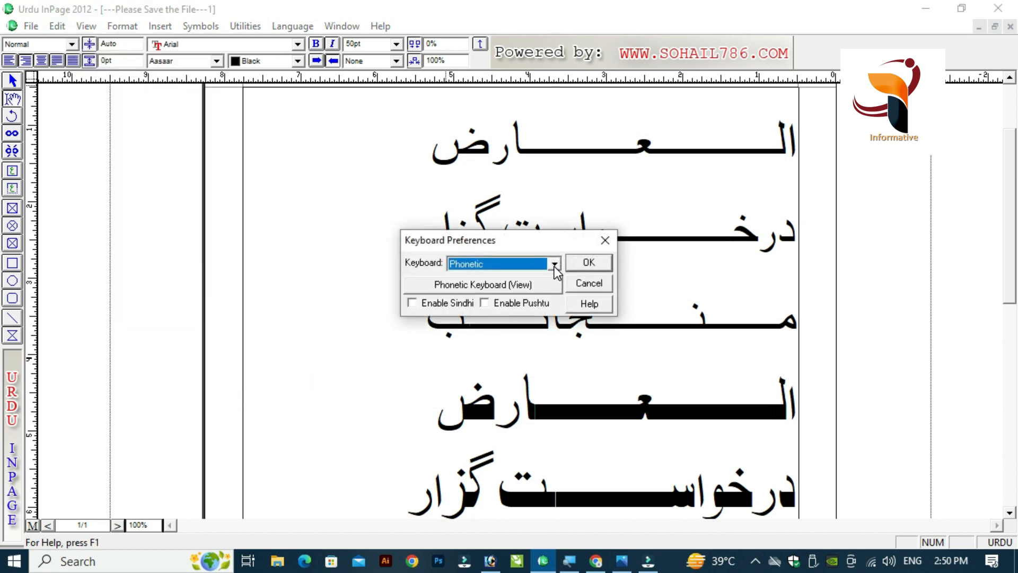
pyautogui.click(483, 287)
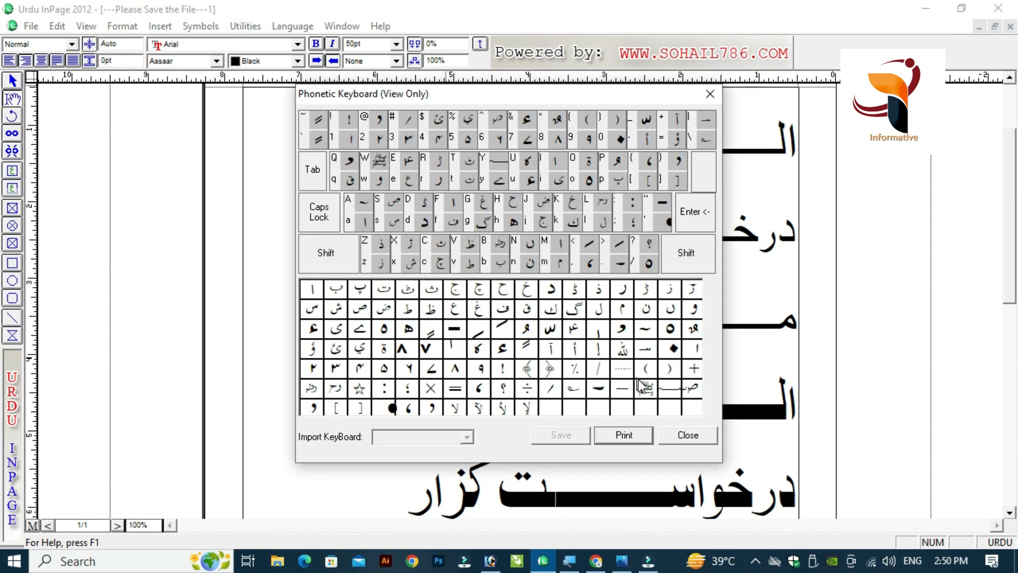
pyautogui.click(682, 437)
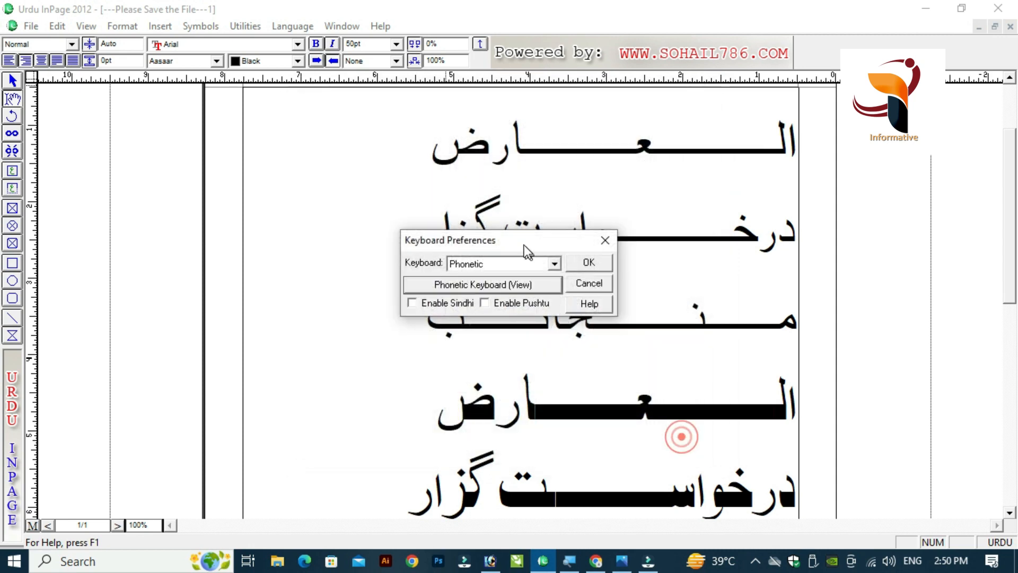
# Choose Aftab as the keyboard in the keyboard preferences and view its layout for the kashida key
pyautogui.click(554, 264)
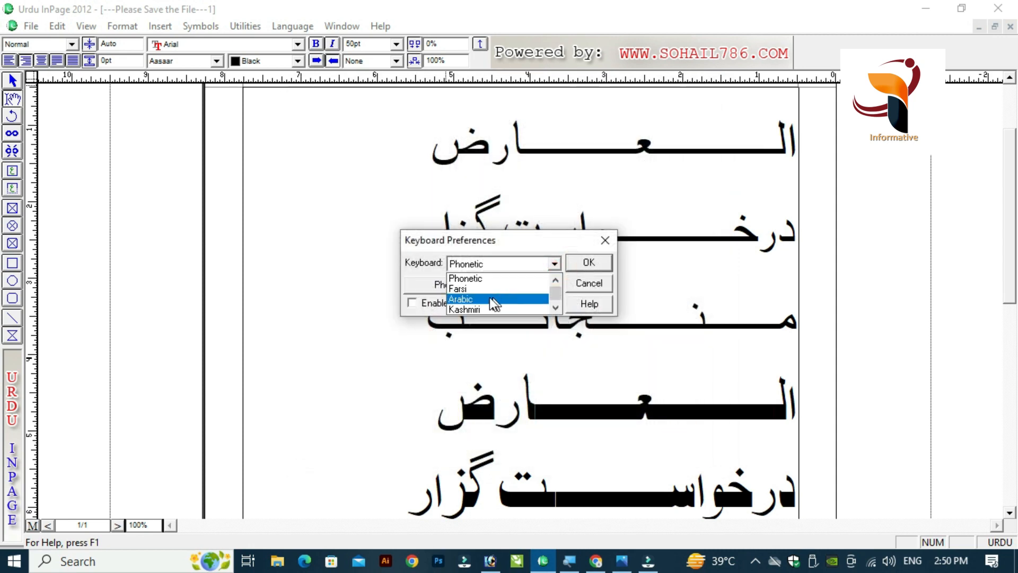
pyautogui.click(555, 307)
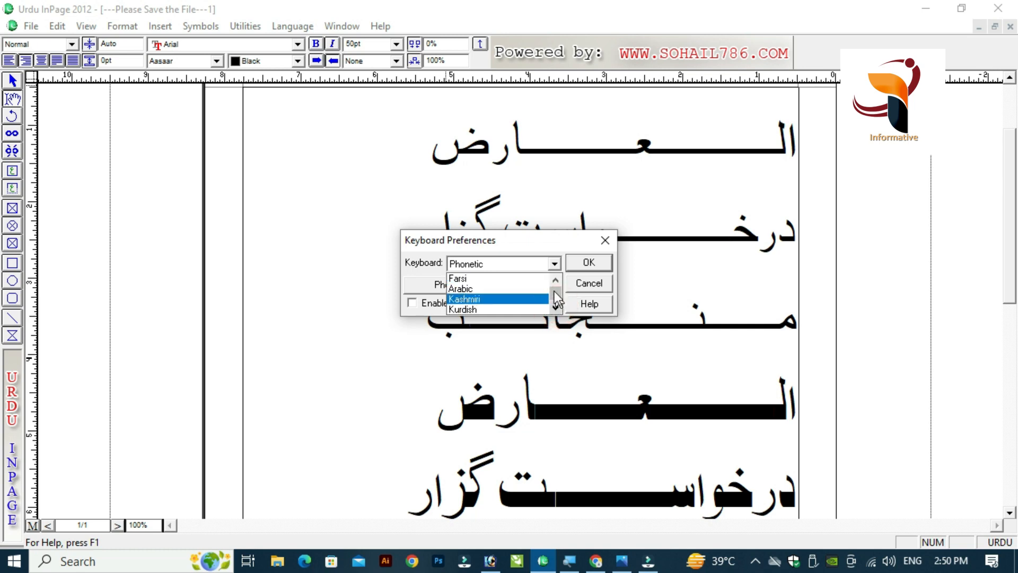
pyautogui.click(553, 280)
pyautogui.click(553, 280)
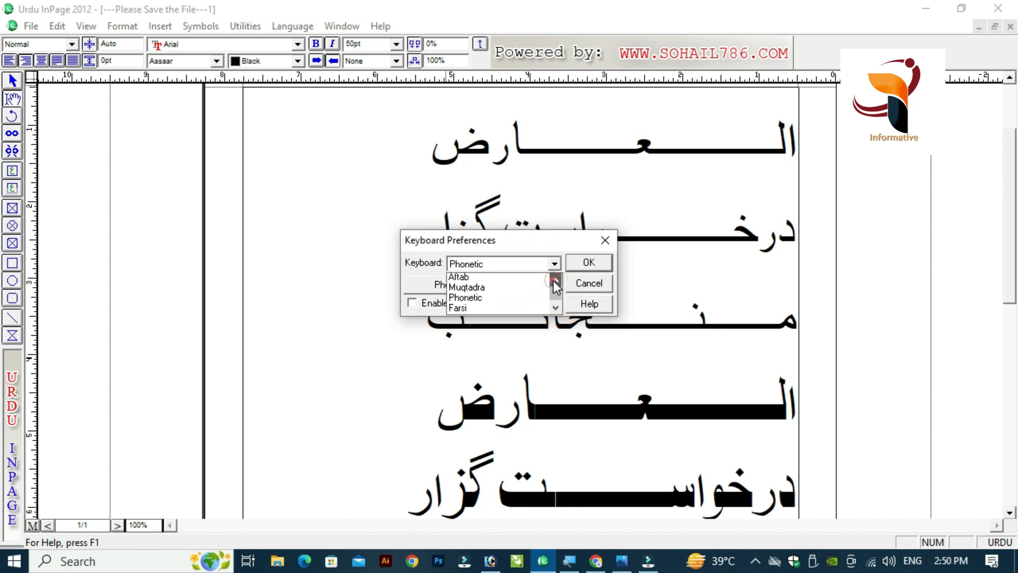
pyautogui.click(552, 280)
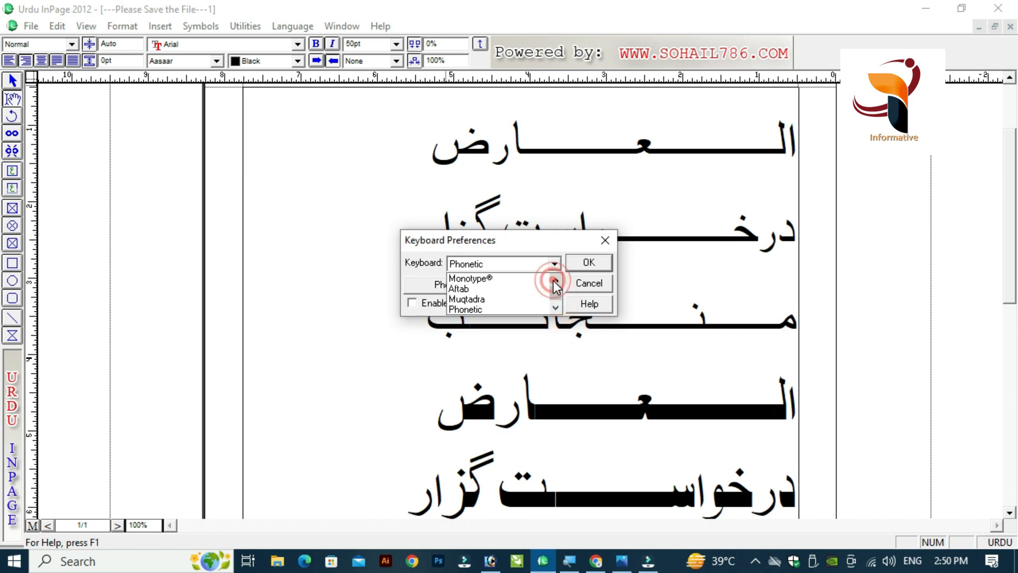
pyautogui.click(487, 290)
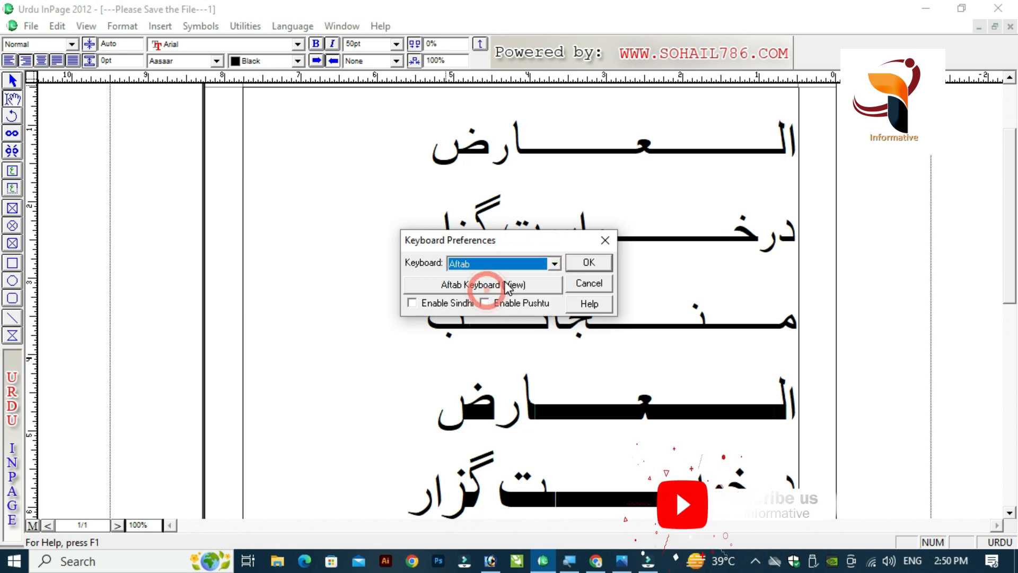
pyautogui.click(507, 286)
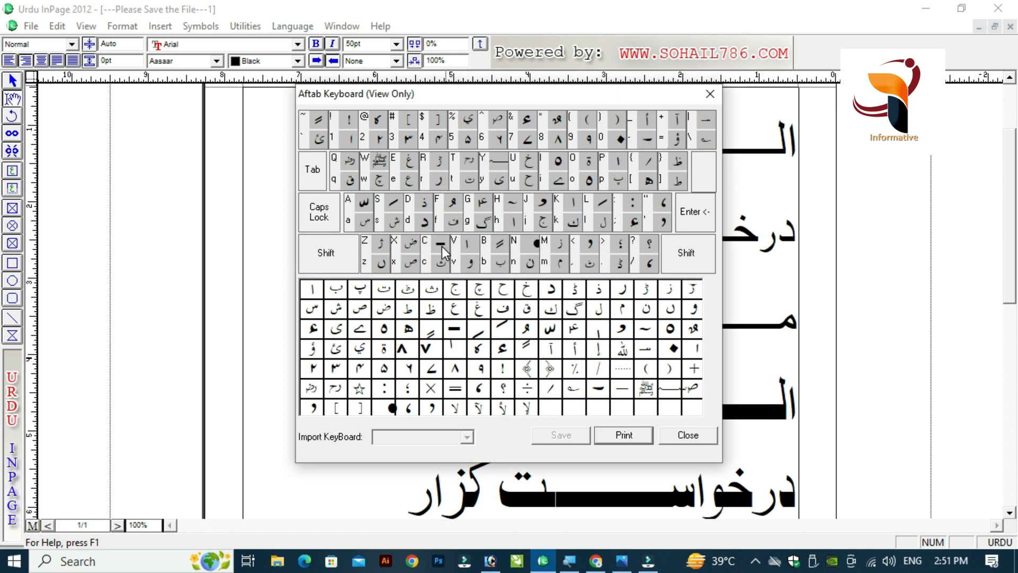
# Close the Aftab layout view and cancel the keyboard preferences to return to the text
pyautogui.click(678, 439)
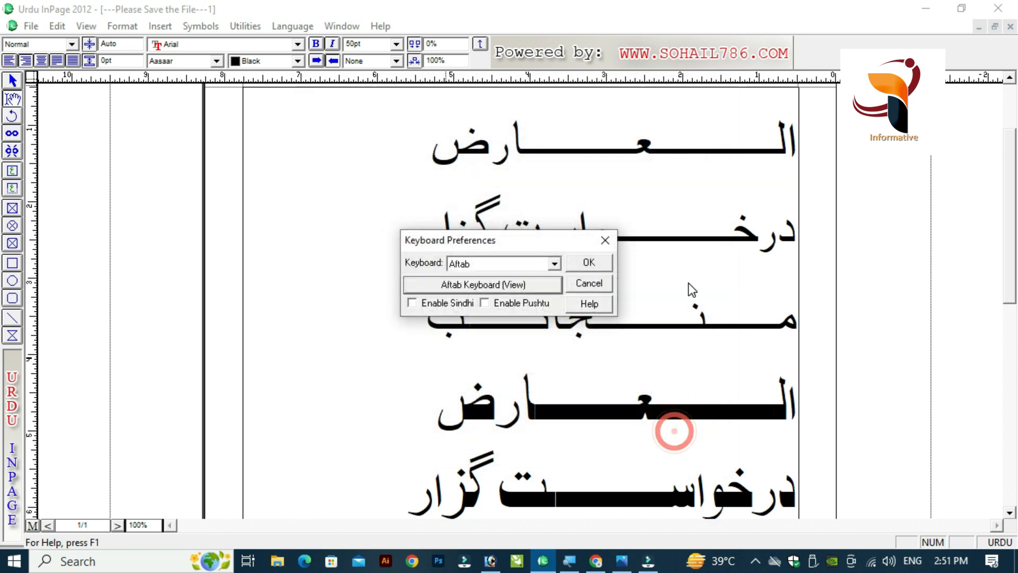
pyautogui.click(586, 286)
pyautogui.click(714, 167)
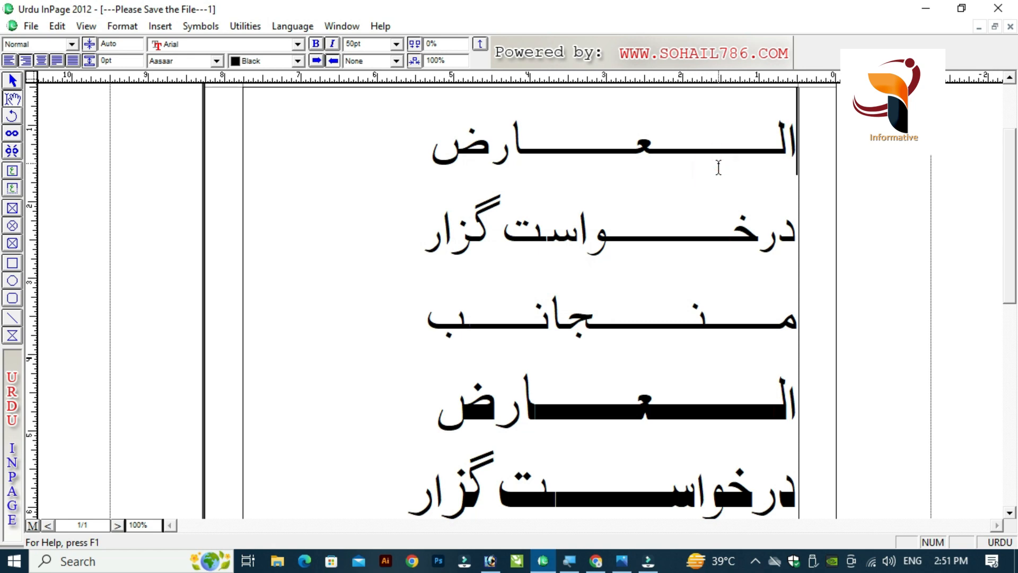
pyautogui.hotkey('shift', 'Down')
pyautogui.press('Down')
pyautogui.press('Down')
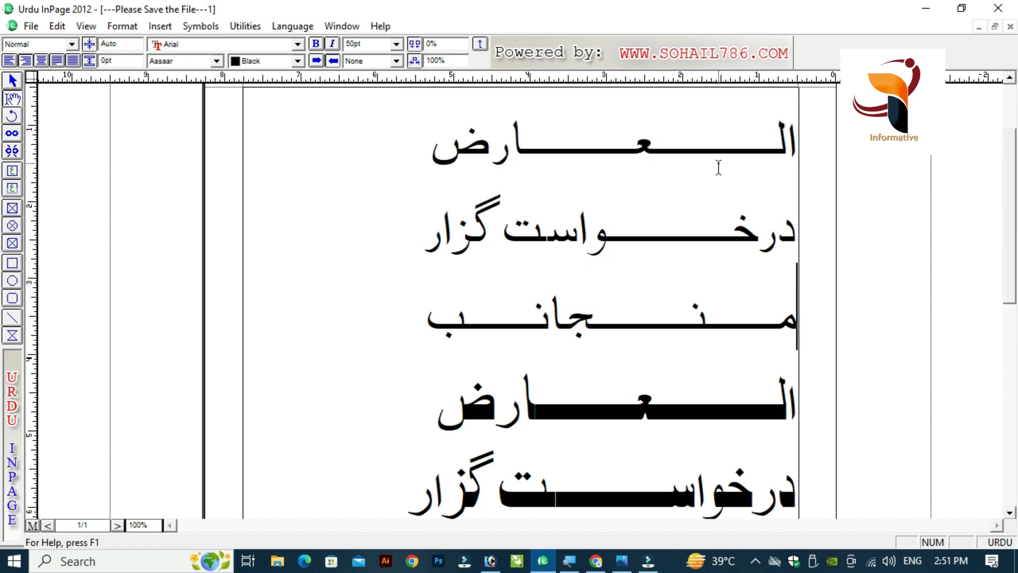
pyautogui.press('Up')
pyautogui.press('Up')
pyautogui.press('Down')
pyautogui.press('Down')
pyautogui.press('Down')
pyautogui.press('Down')
pyautogui.press('Down')
pyautogui.press('Up')
pyautogui.press('Up')
pyautogui.press('Up')
pyautogui.press('Up')
pyautogui.press('Up')
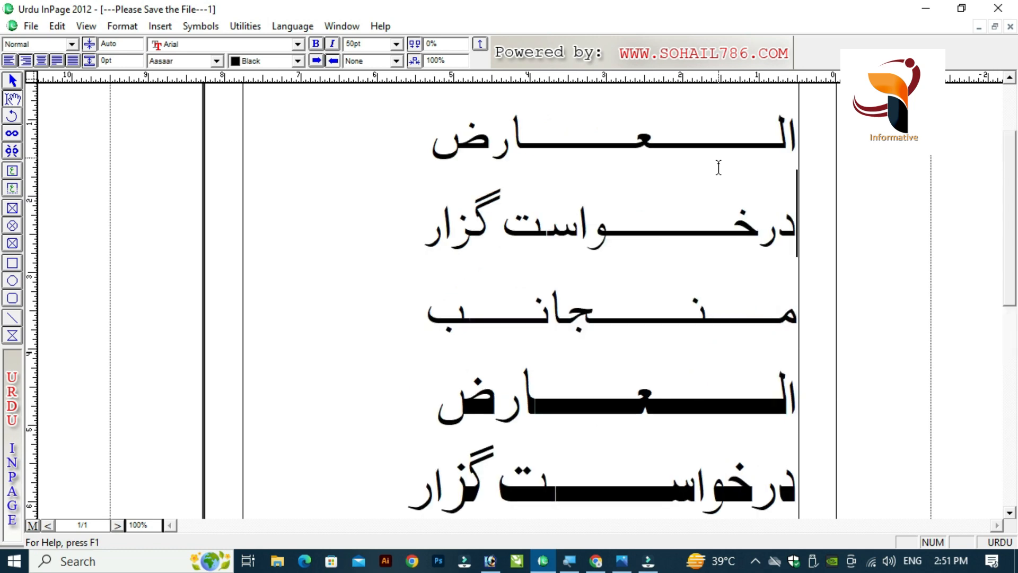
# Select the first line, العارض, and apply the Lahori Nastaliq font to it
pyautogui.hotkey('shift', 'Down')
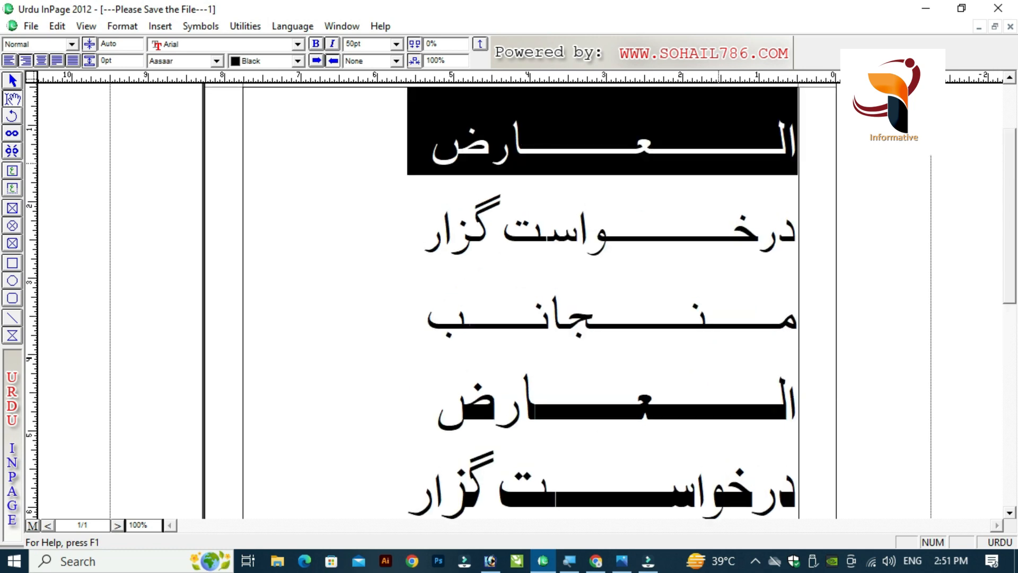
pyautogui.click(182, 60)
pyautogui.press('l')
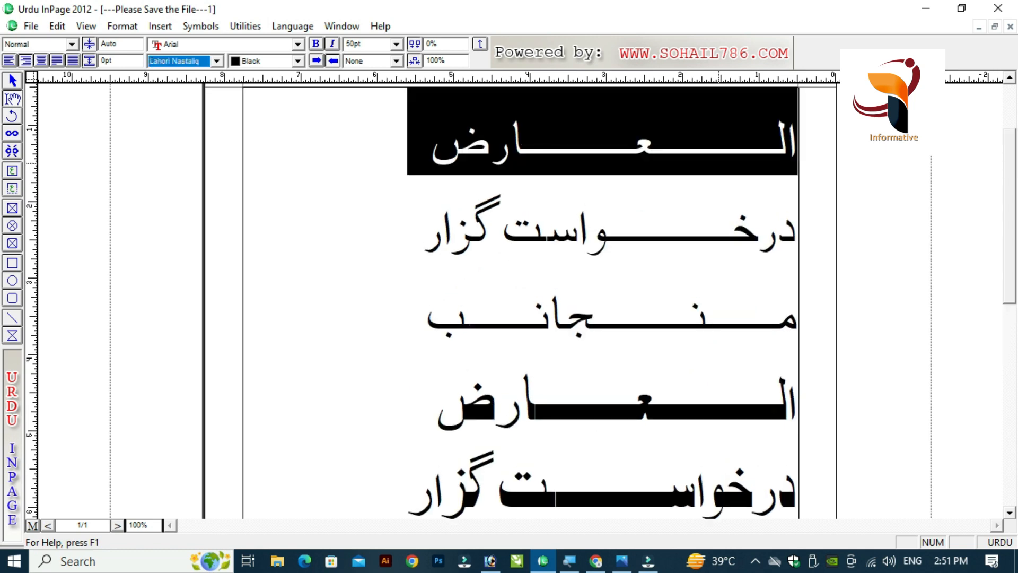
pyautogui.press('Return')
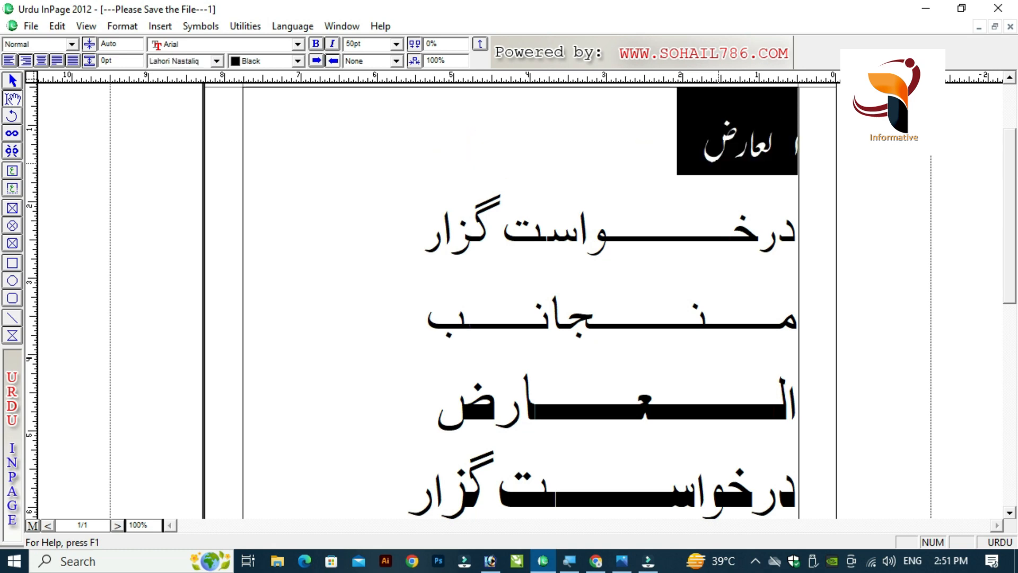
# Change the font of the selected first line to Aasaar Bold
pyautogui.click(182, 60)
pyautogui.press('a')
pyautogui.press('Return')
pyautogui.click(182, 60)
pyautogui.press('a')
pyautogui.press('Return')
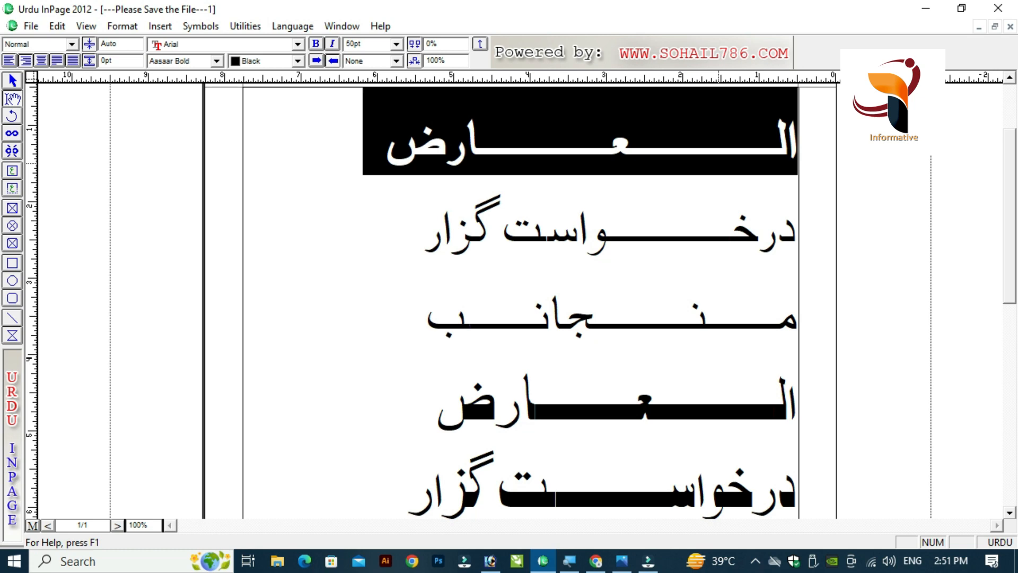
# Try the Aasaar Contour and Aasaar Persian fonts on the stretched first line
pyautogui.click(182, 61)
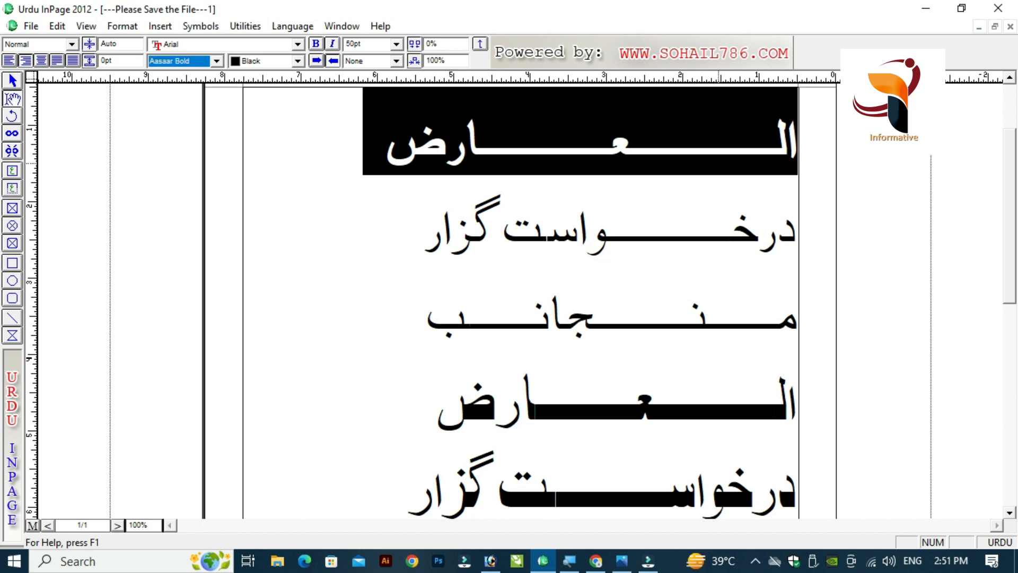
pyautogui.press('Down')
pyautogui.press('Return')
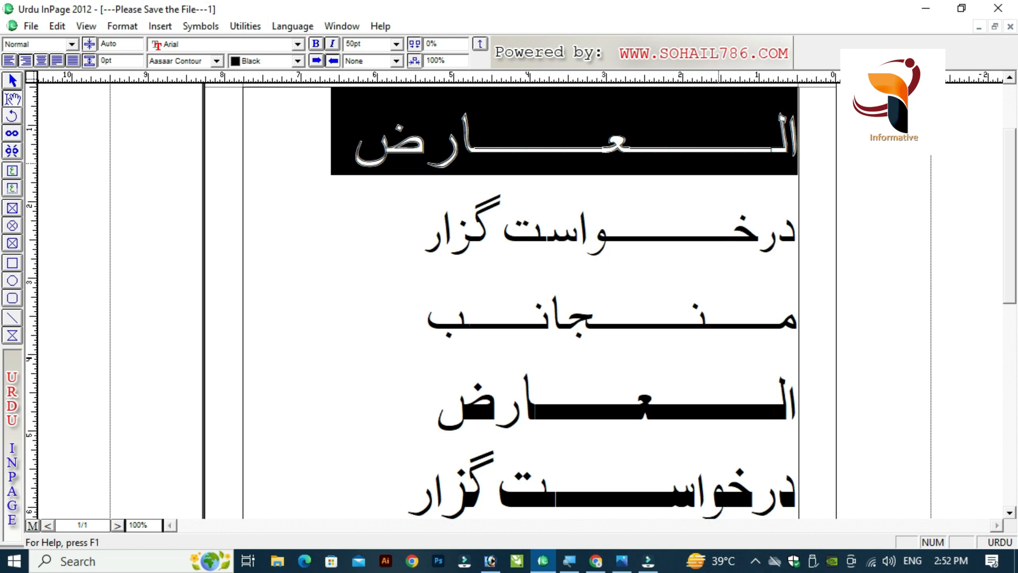
pyautogui.click(179, 60)
pyautogui.press('Down')
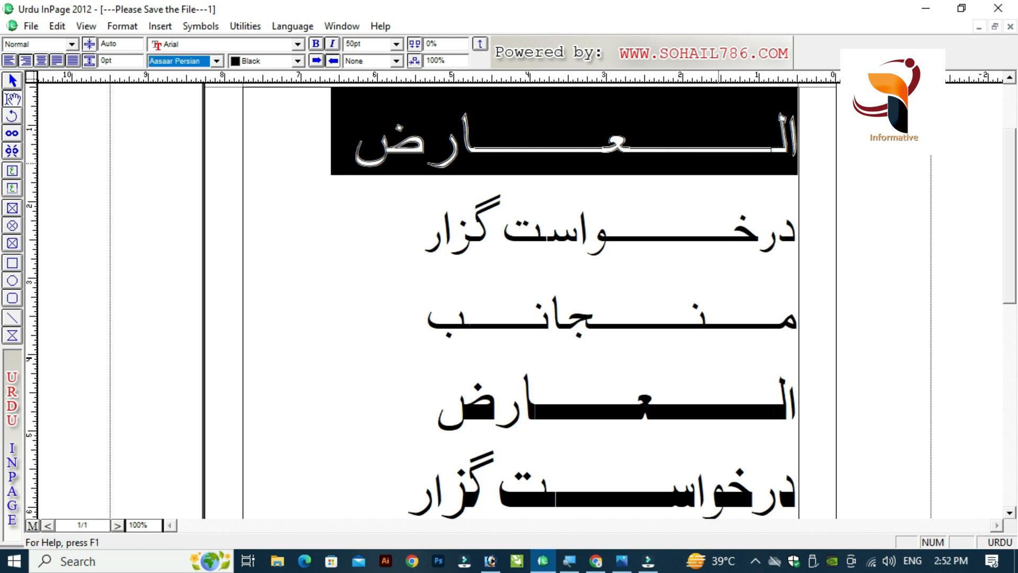
pyautogui.press('Return')
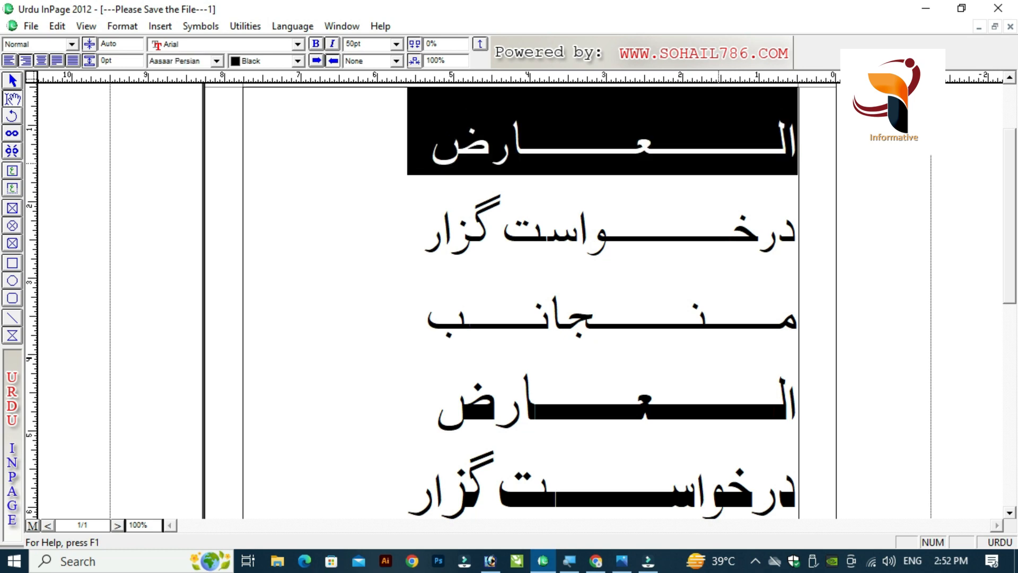
# Try further fonts on the first line, including Akram and Aseer
pyautogui.press('Down')
pyautogui.press('Return')
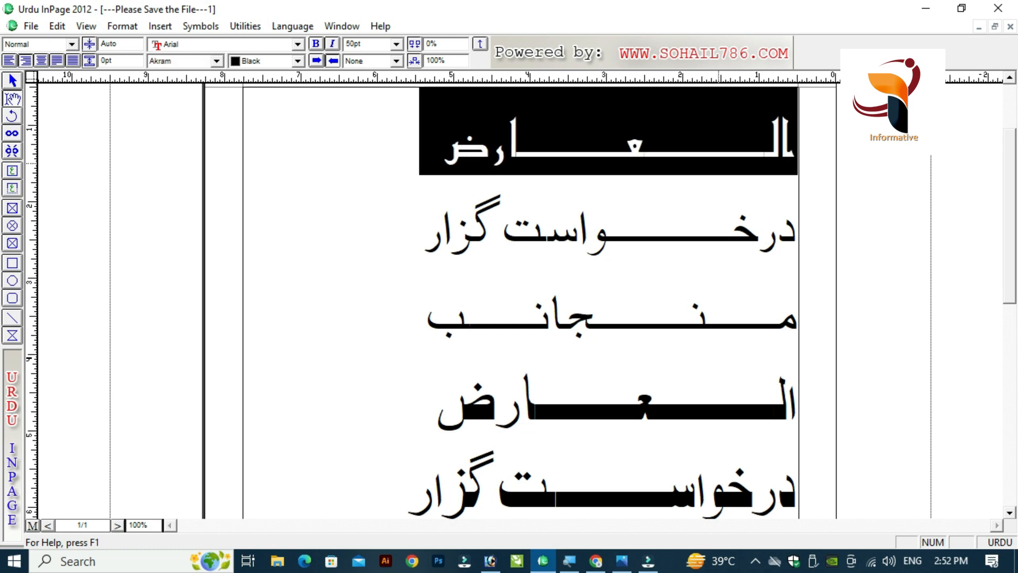
pyautogui.press('Down')
pyautogui.press('Return')
pyautogui.press('Down')
pyautogui.press('Return')
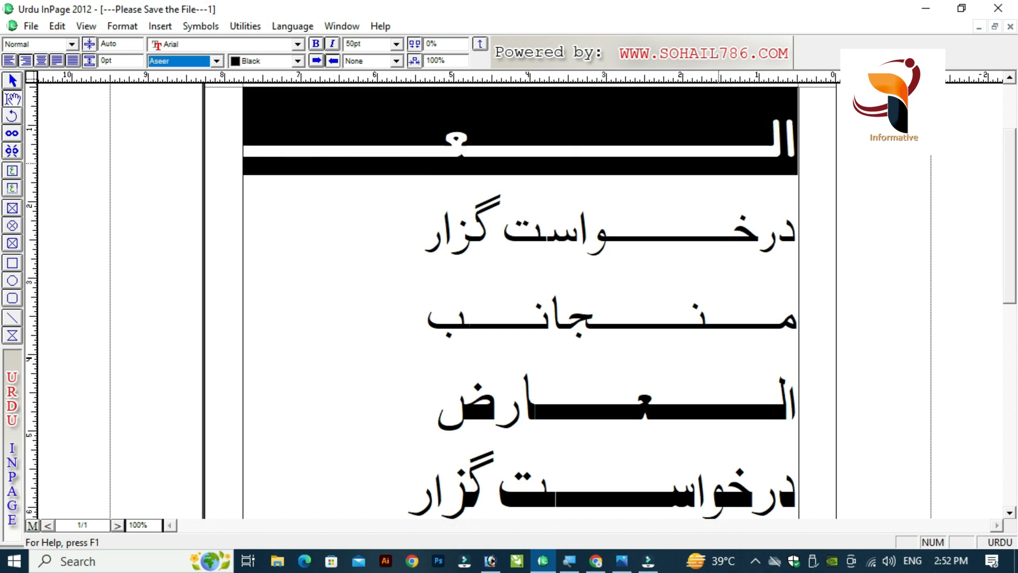
pyautogui.press('Down')
pyautogui.press('Return')
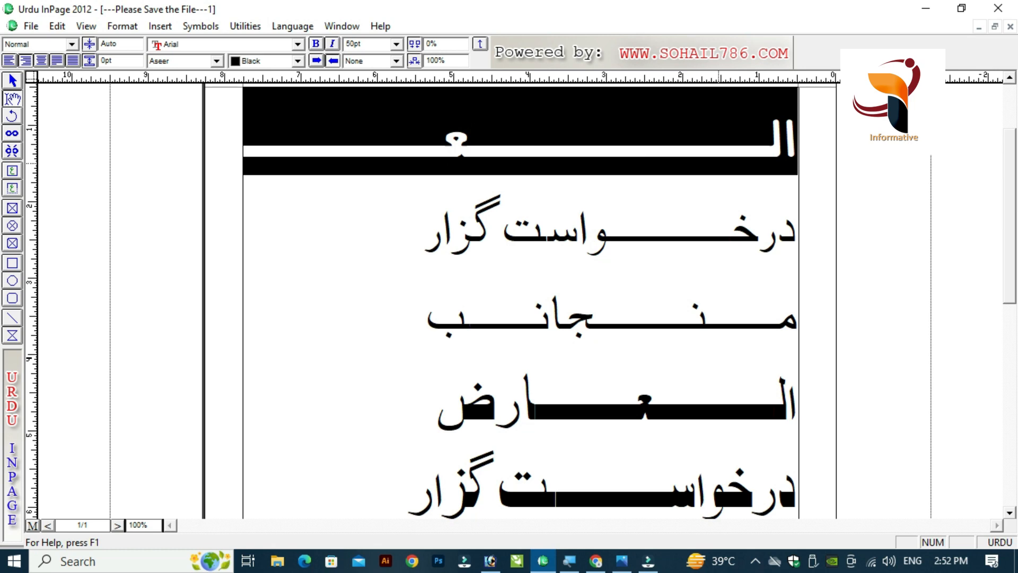
# Try the Aswad and Aswad Old fonts on the first line
pyautogui.press('Down')
pyautogui.press('Return')
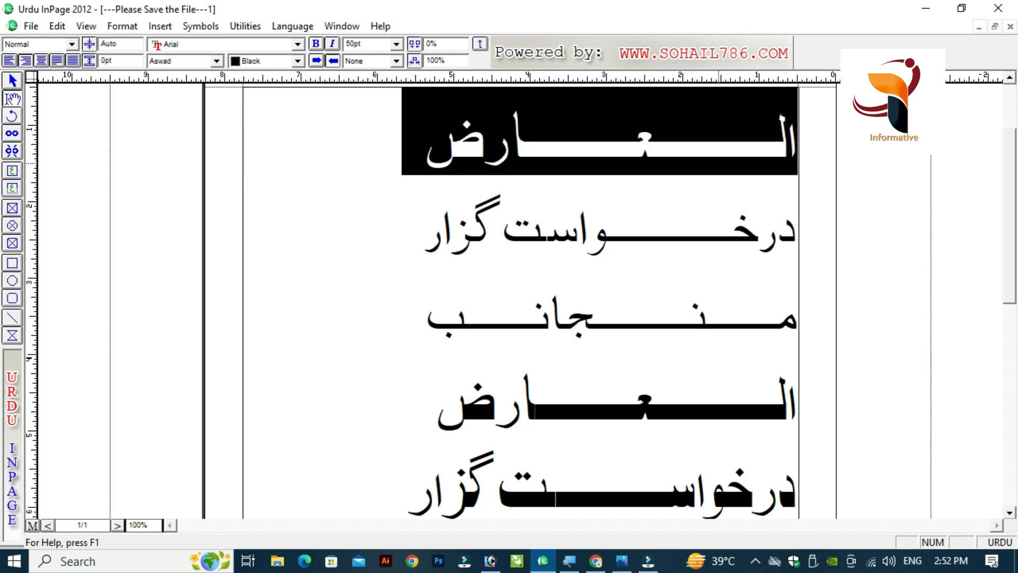
pyautogui.press('Down')
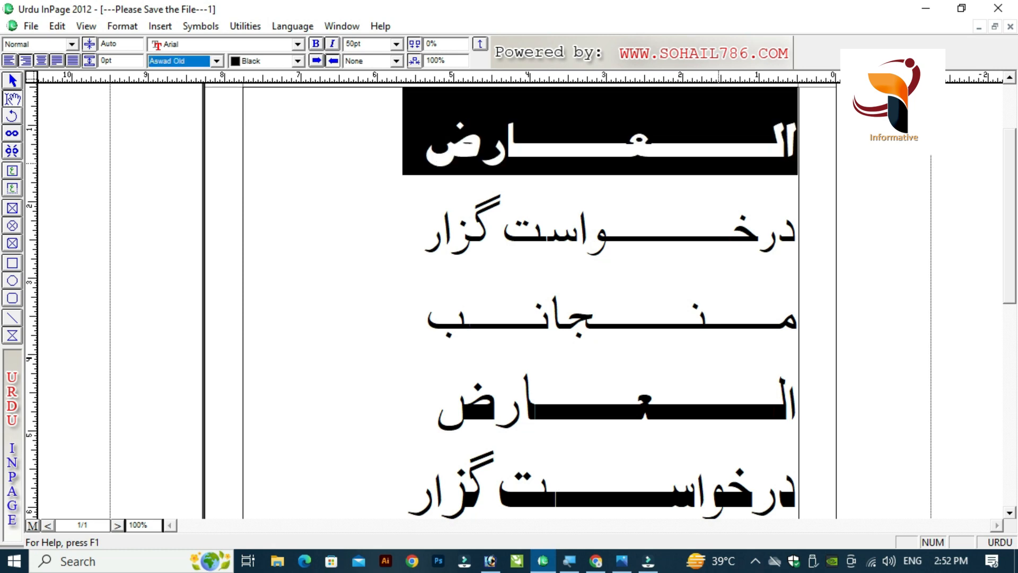
pyautogui.press('Return')
# Set the first line's font to Bombay Black and deselect the line
pyautogui.press('Down')
pyautogui.press('Return')
pyautogui.press('Down')
pyautogui.press('Return')
pyautogui.press('Down')
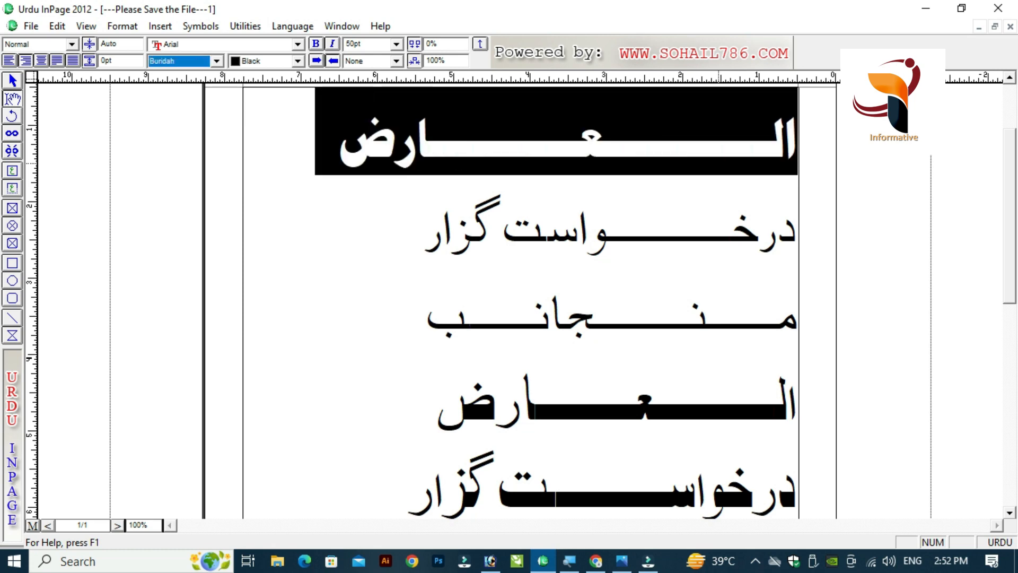
pyautogui.press('Return')
pyautogui.press('Down')
pyautogui.press('Return')
pyautogui.click(718, 168)
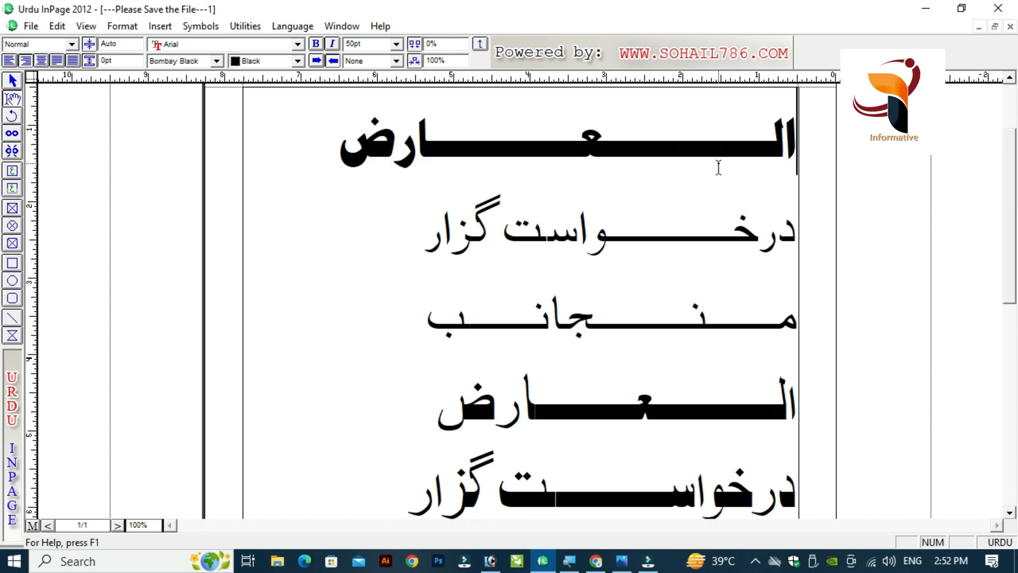
pyautogui.click(719, 167)
pyautogui.doubleClick(718, 167)
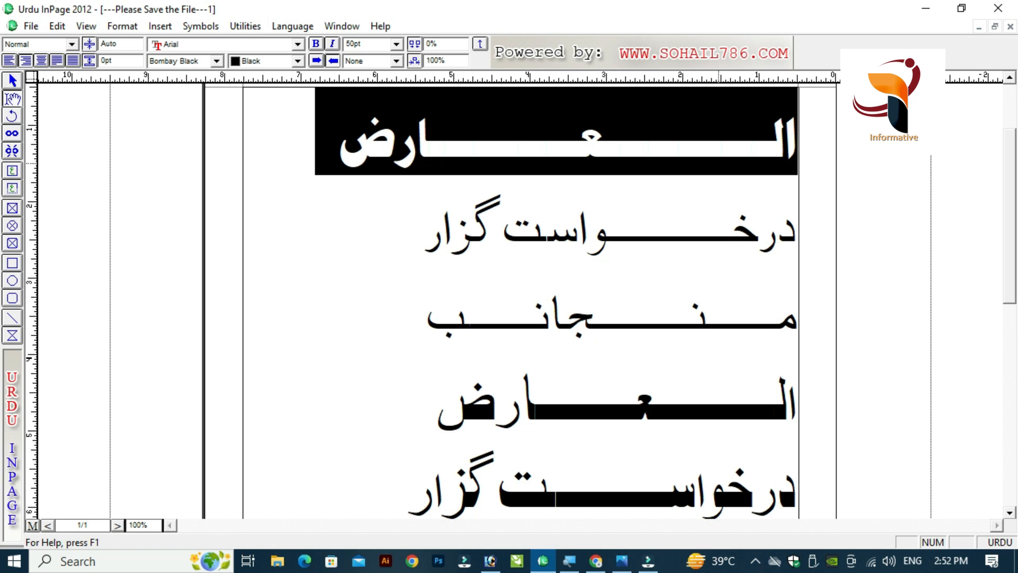
pyautogui.click(718, 167)
pyautogui.doubleClick(718, 167)
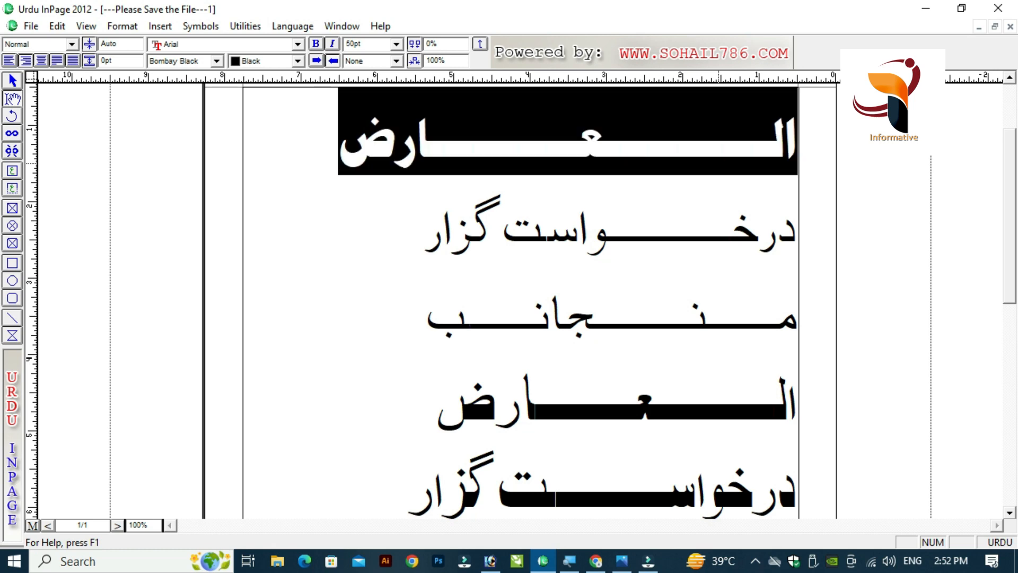
pyautogui.click(719, 168)
pyautogui.press('Down')
pyautogui.press('Down')
pyautogui.press('Down')
pyautogui.press('Down')
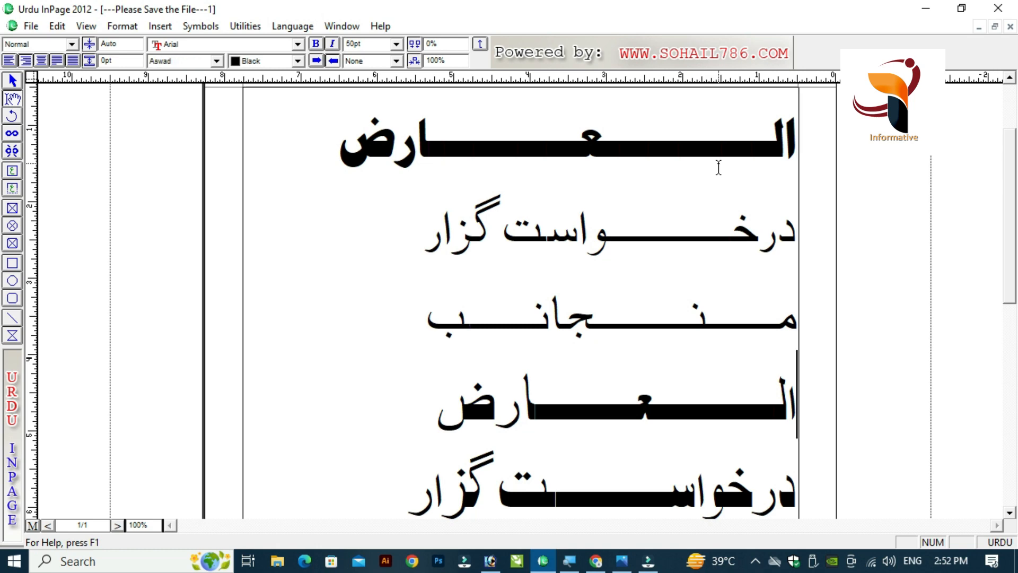
pyautogui.hotkey('ctrl', '5')
pyautogui.hotkey('ctrl', '1')
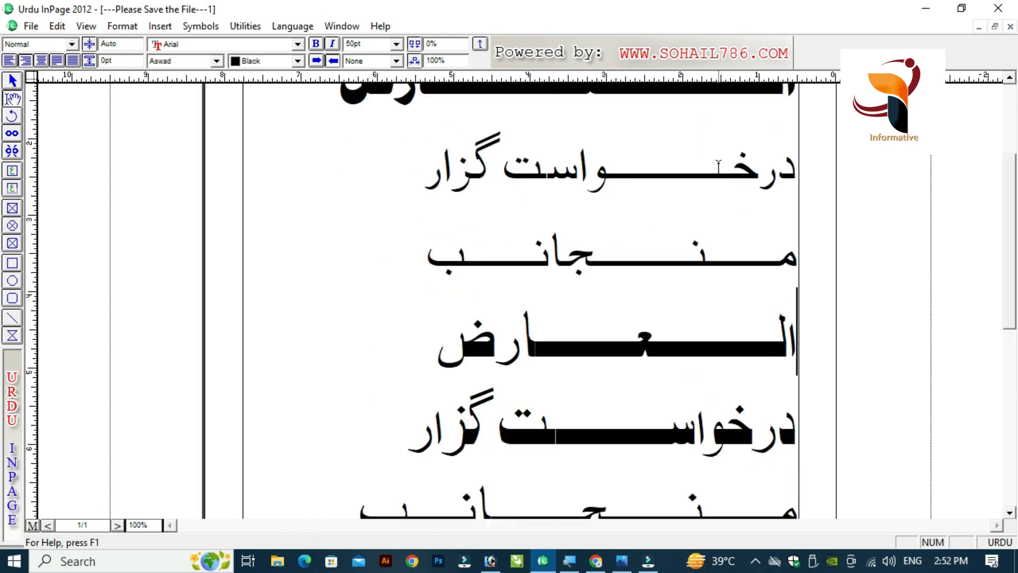
# Switch to the keyboard.jpg picture to check the inverted comma / apostrophe key, and return to InPage
pyautogui.hotkey('alt', 'Tab')
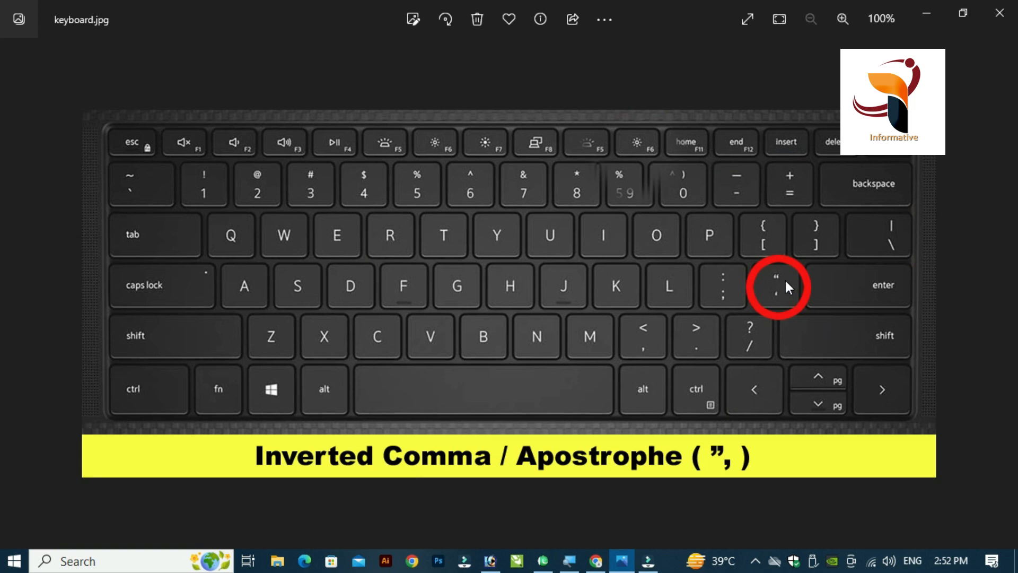
pyautogui.hotkey('alt', 'Tab')
# Lengthen العارض in the fourth line by inserting more kashidas between ل and ع and between ع and ا
pyautogui.click(698, 339)
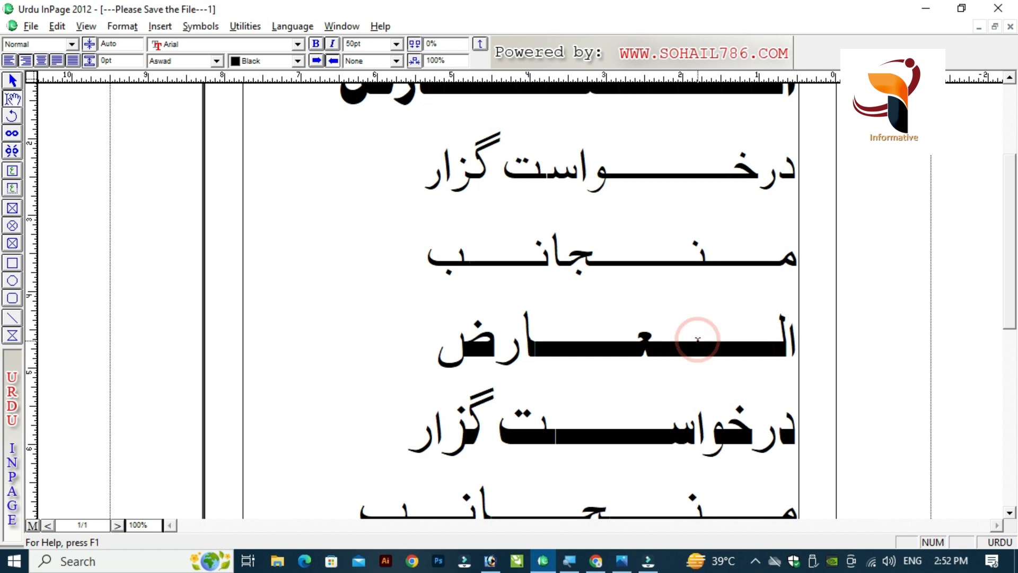
pyautogui.write('ـــ')
pyautogui.click(465, 340)
pyautogui.write('ـــ')
pyautogui.click(685, 340)
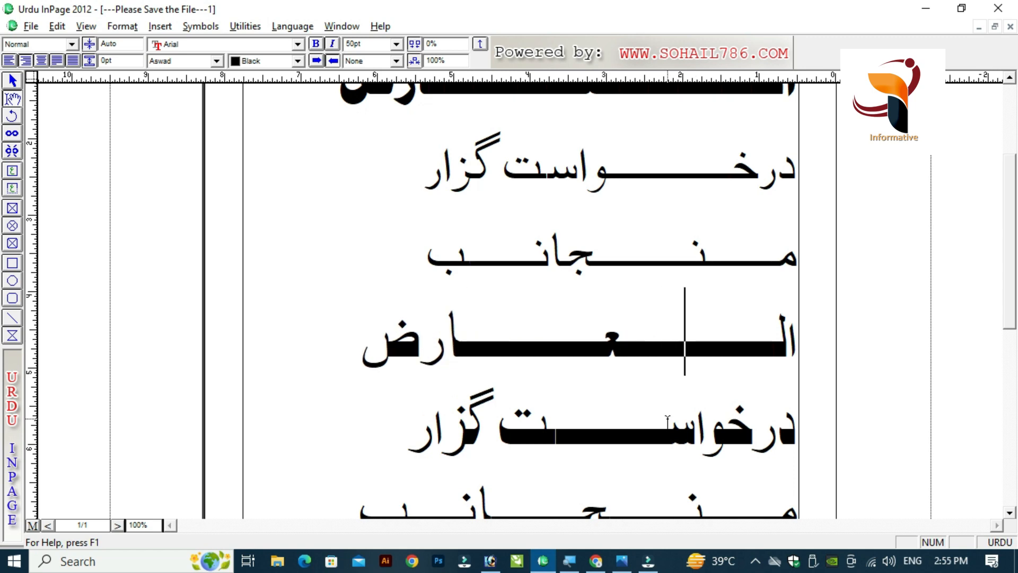